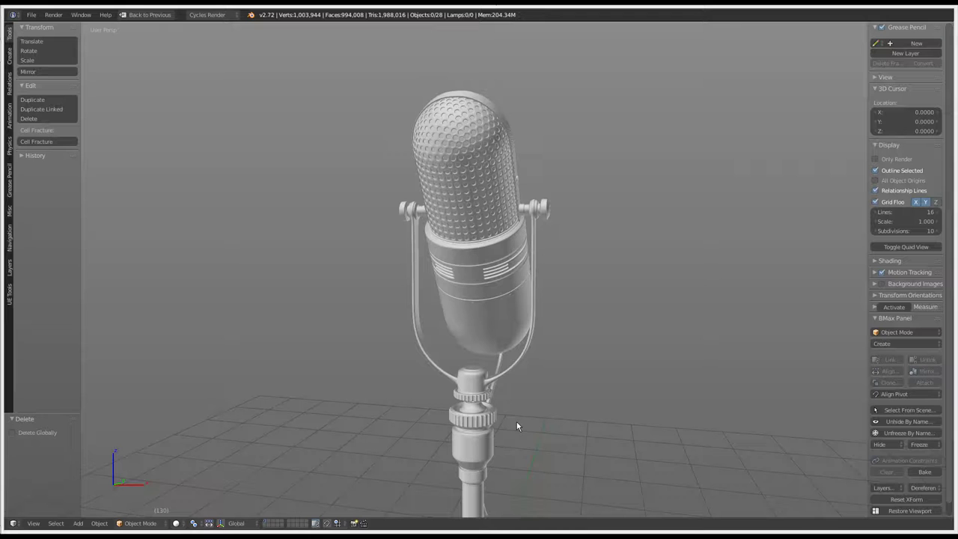
Orbit around the existing microphone to inspect its grille dome from several angles
mouse_move(555, 313)
middle_down()
mouse_move(538, 405)
mouse_move(576, 313)
middle_up()
scroll(576, 313, up, 5)
scroll(548, 331, down, 5)
mouse_move(548, 364)
middle_down()
mouse_move(541, 341)
mouse_move(557, 402)
mouse_move(598, 360)
mouse_move(591, 355)
mouse_move(582, 374)
middle_up()
scroll(541, 340, up, 4)
right_click(540, 314)
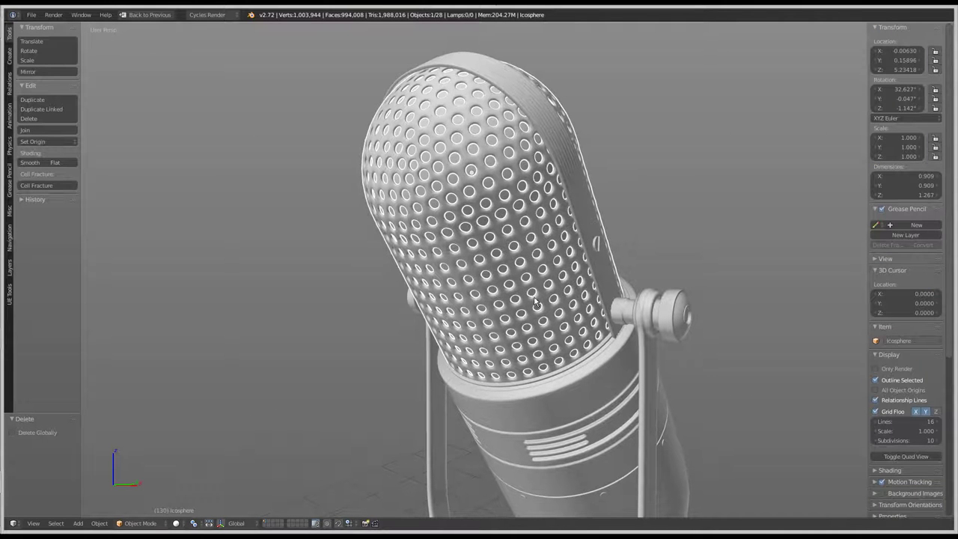
mouse_move(545, 303)
middle_down()
mouse_move(546, 279)
mouse_move(570, 285)
mouse_move(591, 225)
mouse_move(429, 317)
middle_up()
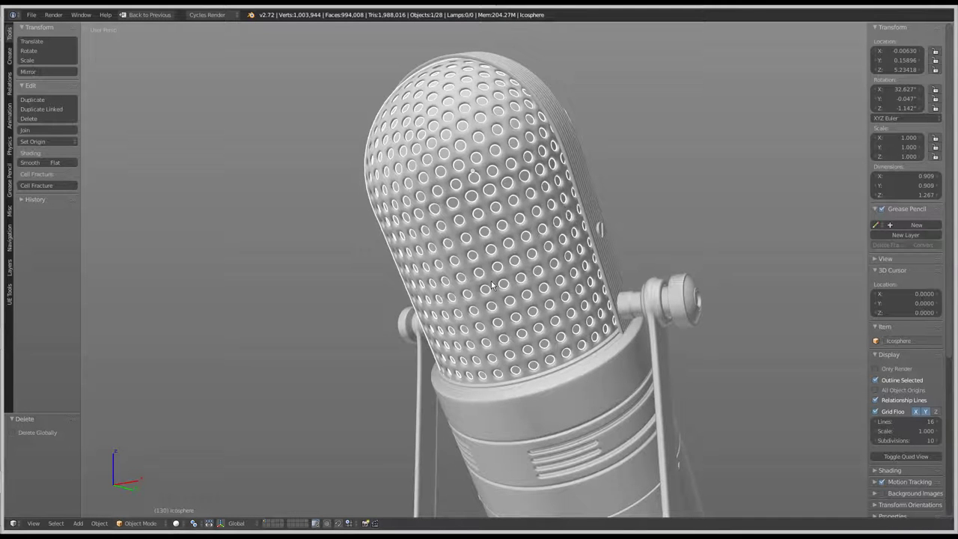
middle_drag(491, 285, 554, 183)
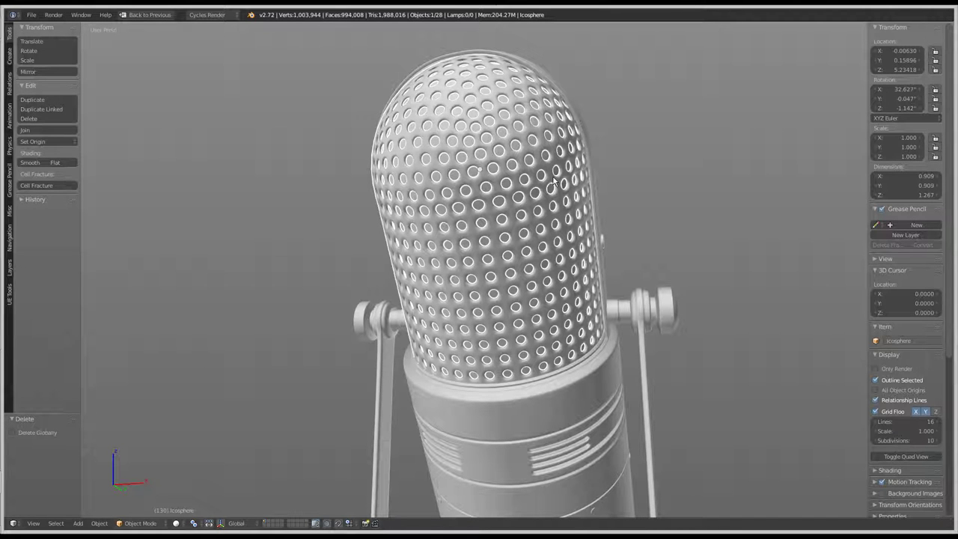
middle_drag(614, 251, 437, 210)
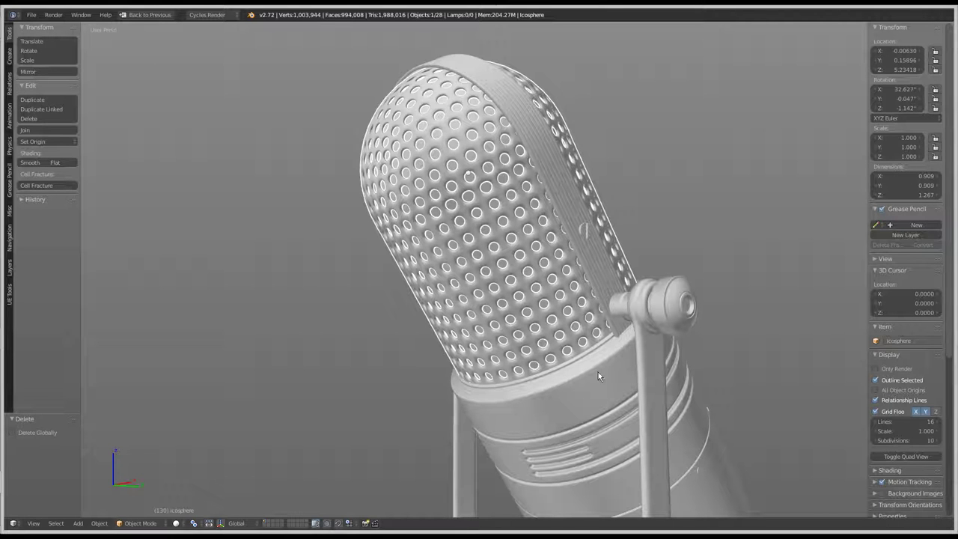
mouse_move(631, 334)
middle_down()
mouse_move(516, 365)
mouse_move(614, 251)
mouse_move(601, 232)
mouse_move(731, 302)
mouse_move(639, 394)
mouse_move(588, 215)
mouse_move(606, 319)
mouse_move(588, 300)
middle_up()
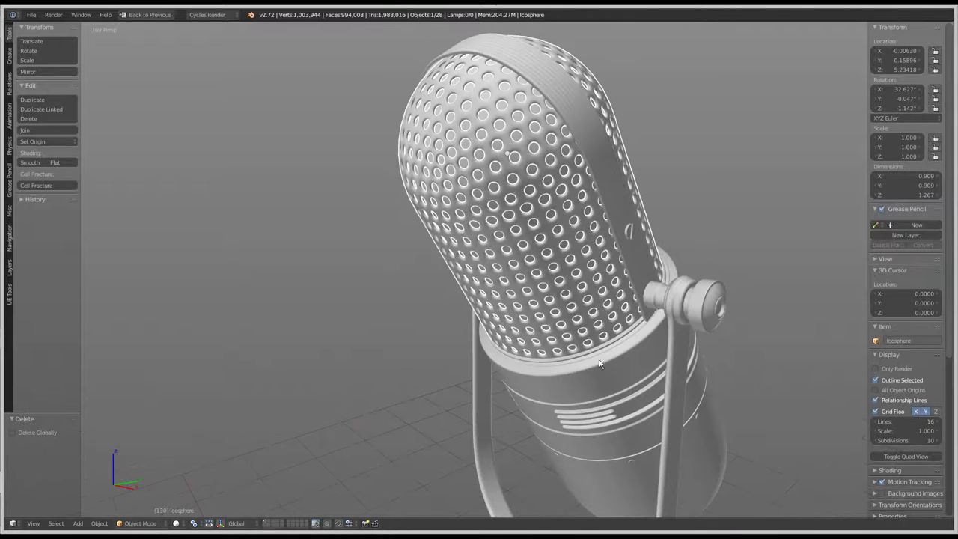
shift+middle_drag(591, 339, 584, 282)
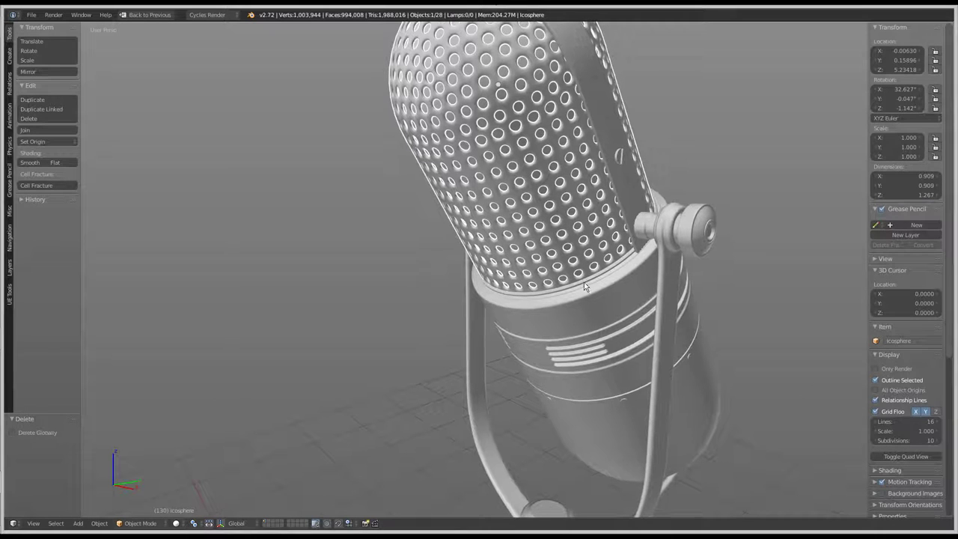
Add an icosphere on an empty layer and view it in front orthographic
click(268, 524)
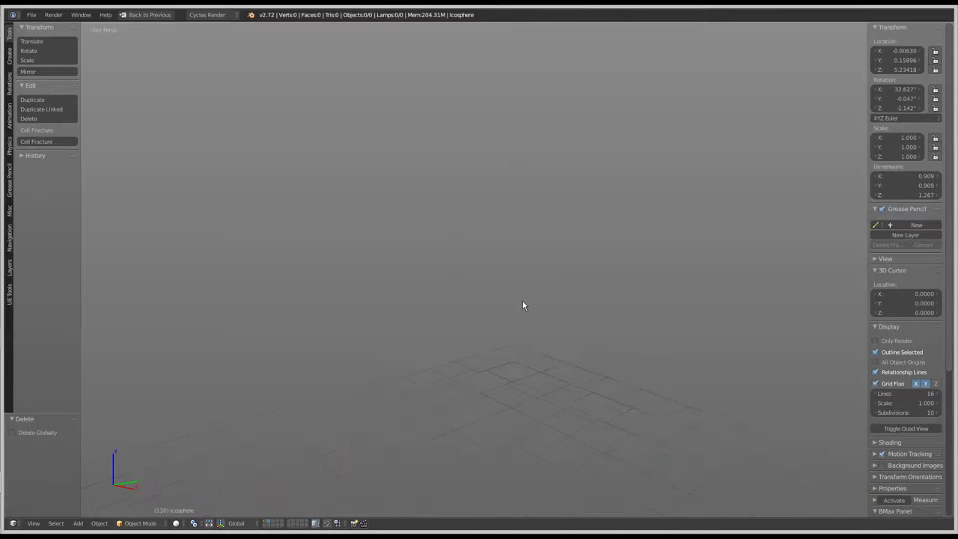
mouse_move(524, 350)
ctrl+middle_down()
mouse_move(580, 425)
mouse_move(593, 303)
mouse_move(575, 260)
ctrl+middle_up()
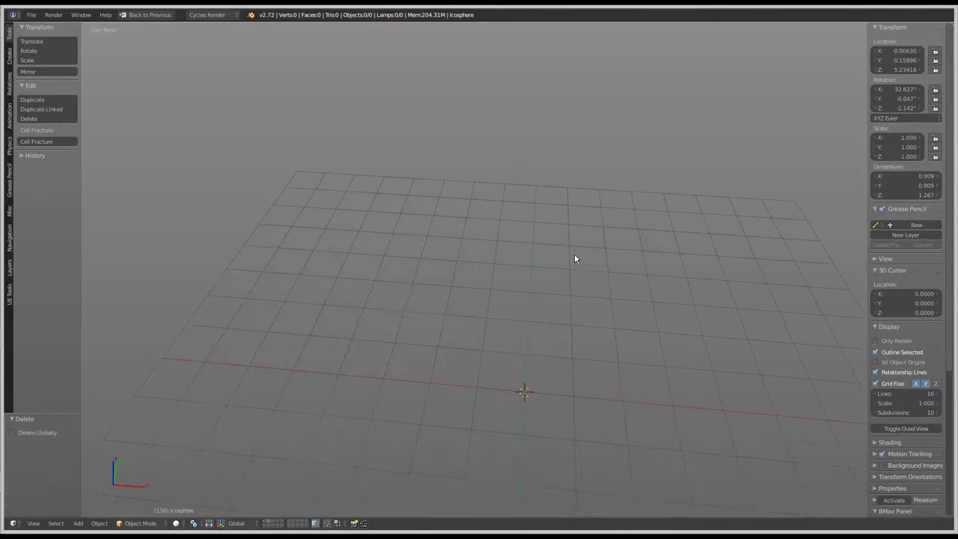
key(shift+a)
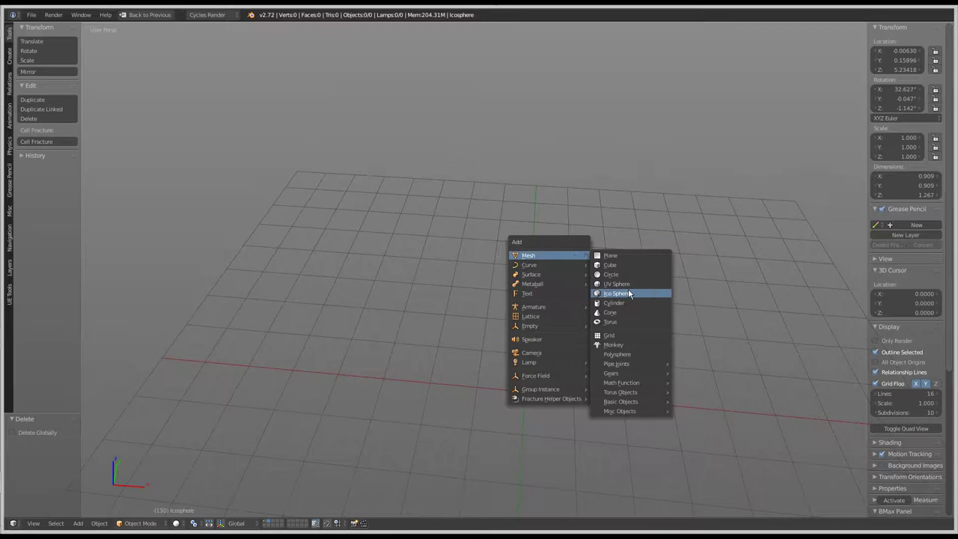
click(629, 292)
shift+middle_drag(527, 401, 527, 357)
middle_drag(233, 458, 496, 363)
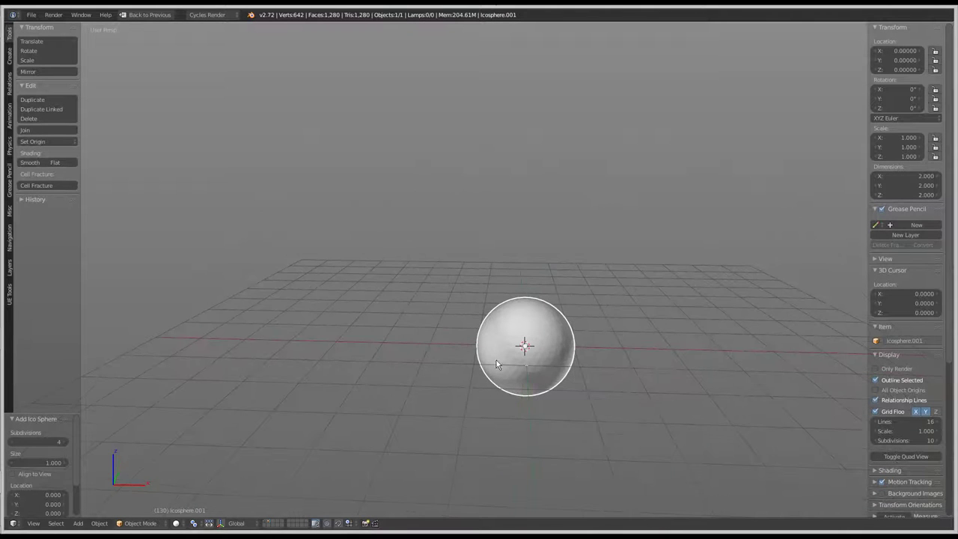
key(KP_1)
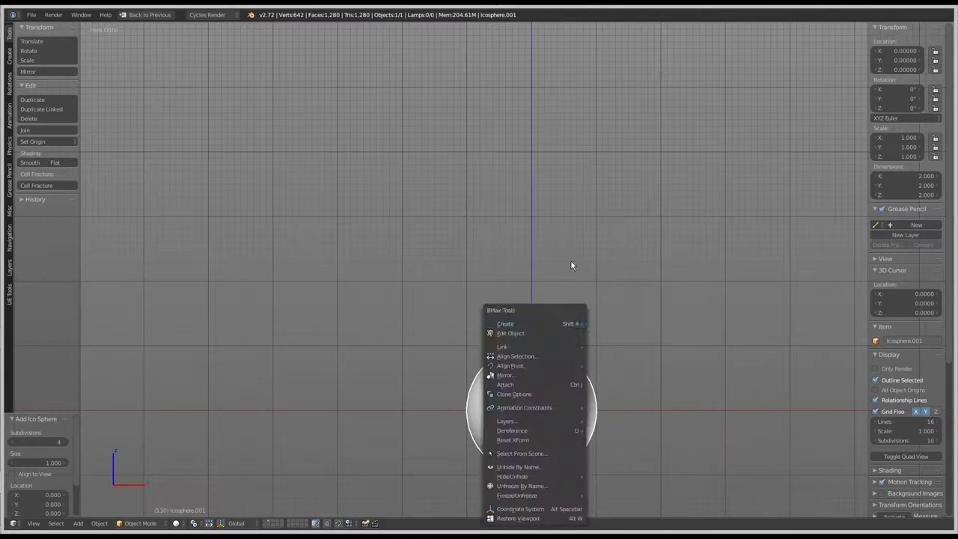
In vertex edit mode, box-select the icosphere's lower half and delete its faces
key(Tab)
shift+middle_drag(554, 329, 557, 267)
scroll(558, 267, up, 3)
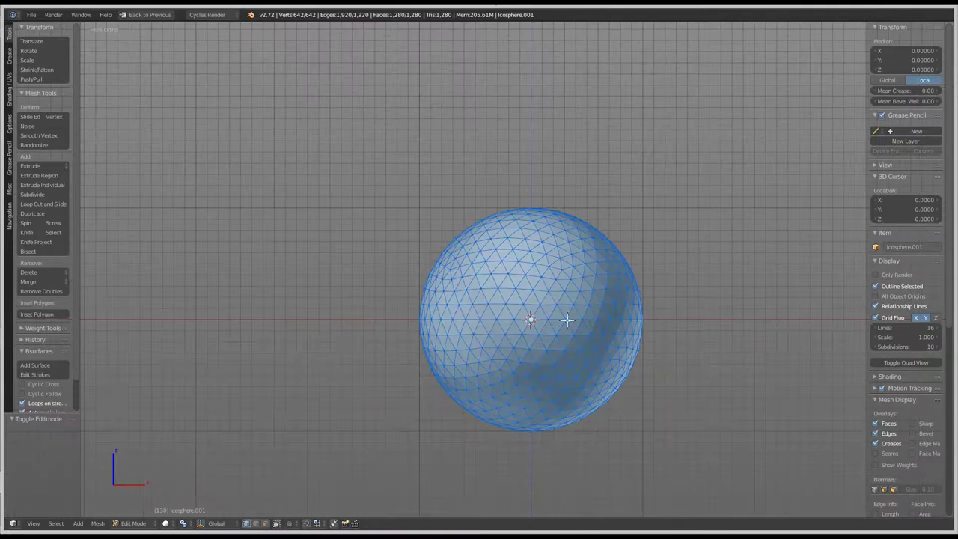
right_click(465, 214)
mouse_move(434, 214)
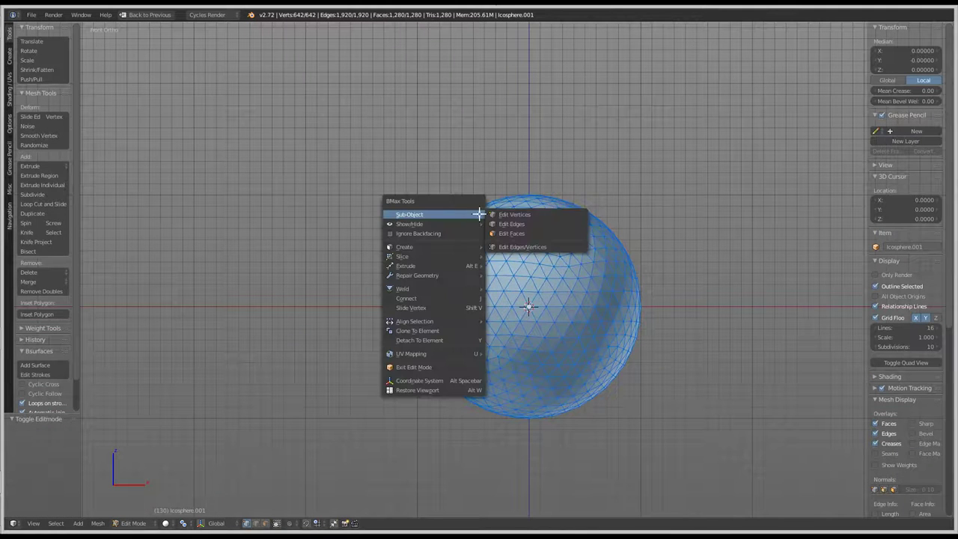
click(529, 214)
right_click(449, 310)
click(449, 310)
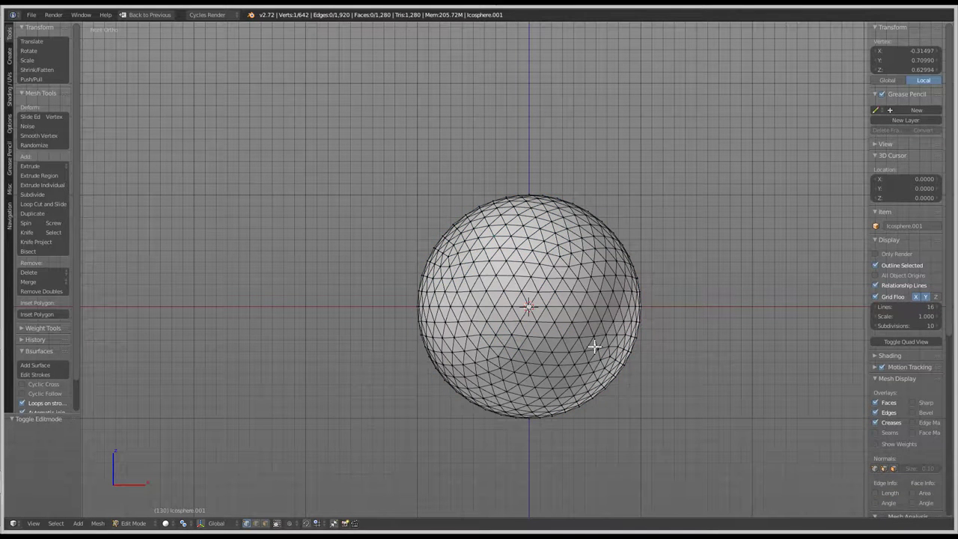
key(a)
key(a)
key(a)
drag(720, 461, 372, 316)
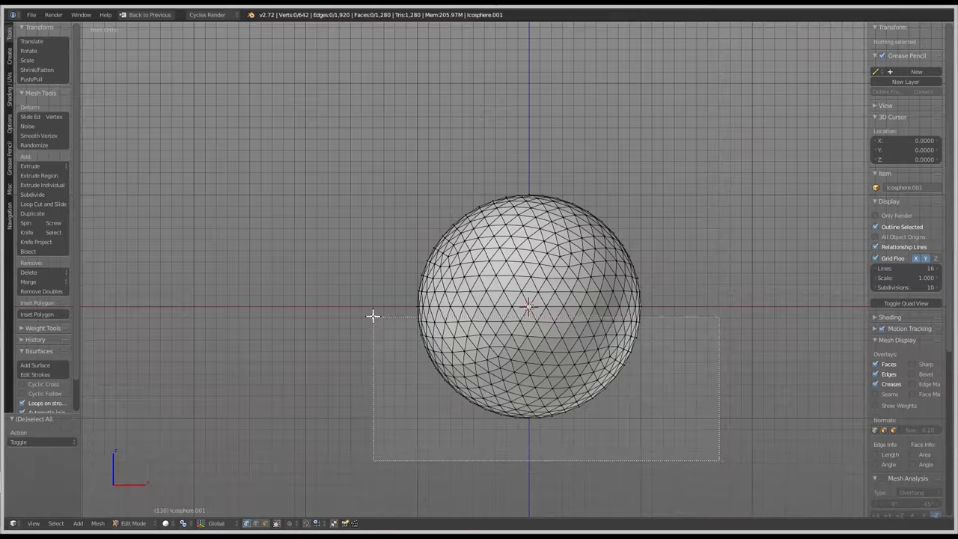
key(x)
click(619, 317)
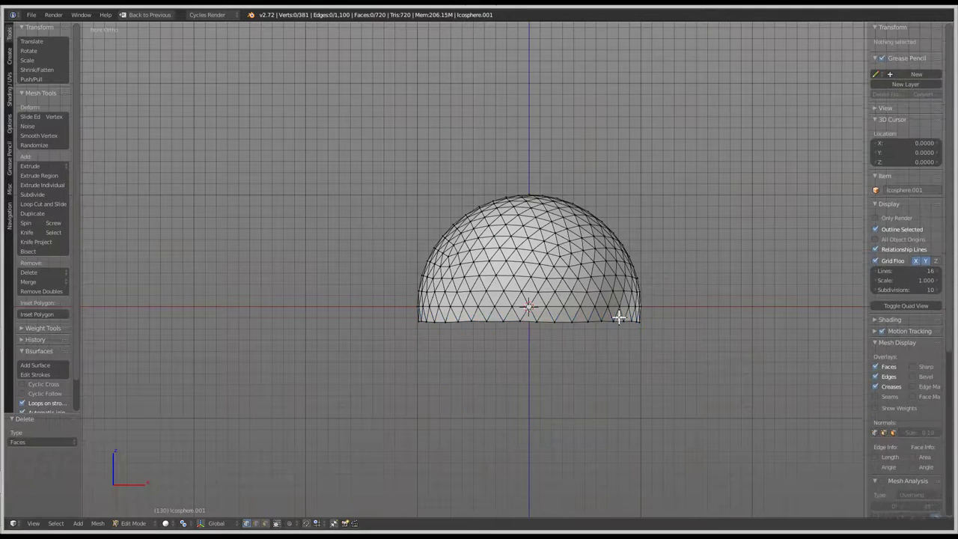
scroll(619, 317, up, 2)
Delete the dome's jagged bottom ring of faces
key(b)
drag(730, 333, 202, 283)
key(x)
click(501, 217)
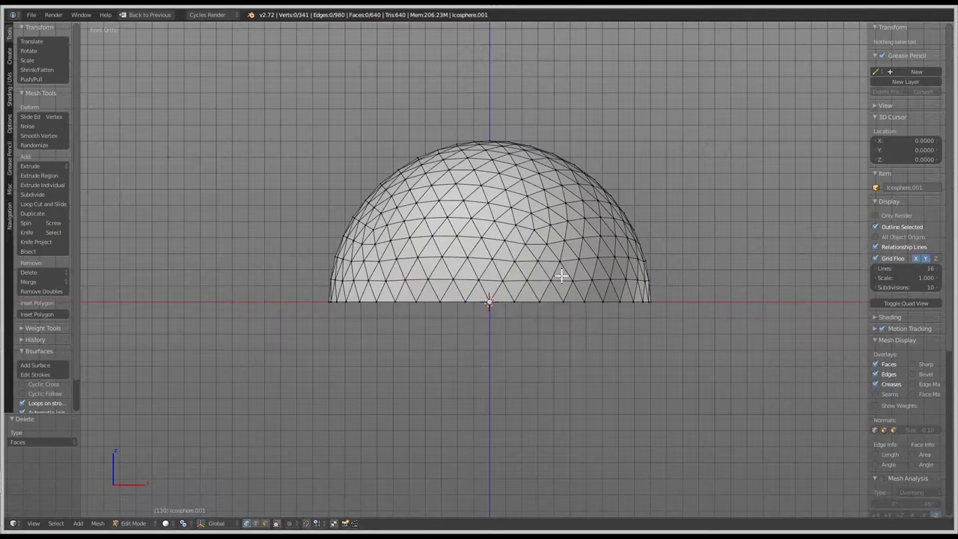
shift+middle_drag(500, 283, 519, 294)
Flatten the two lowest vertex rings to zero Z height with S Z 0
key(b)
drag(702, 300, 313, 280)
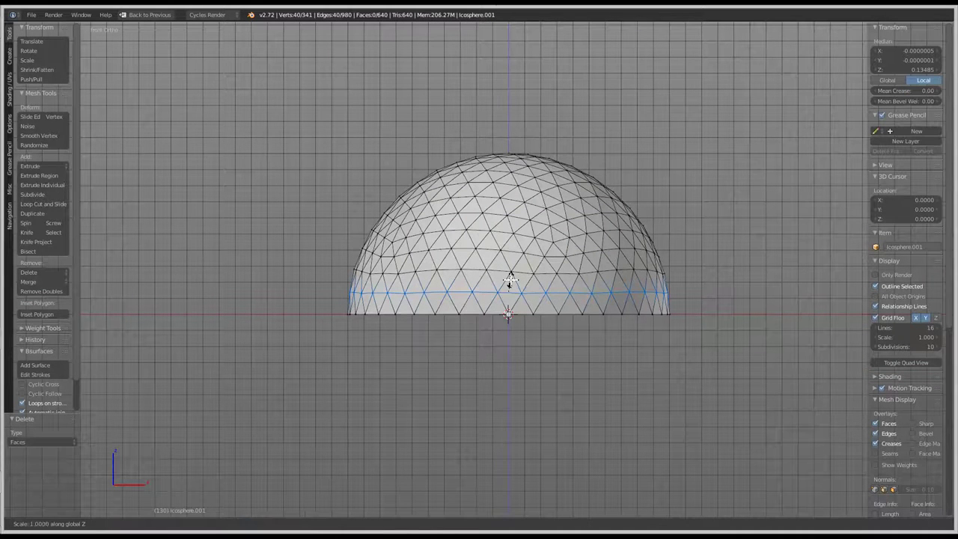
key(s)
key(z)
key(0)
key(Return)
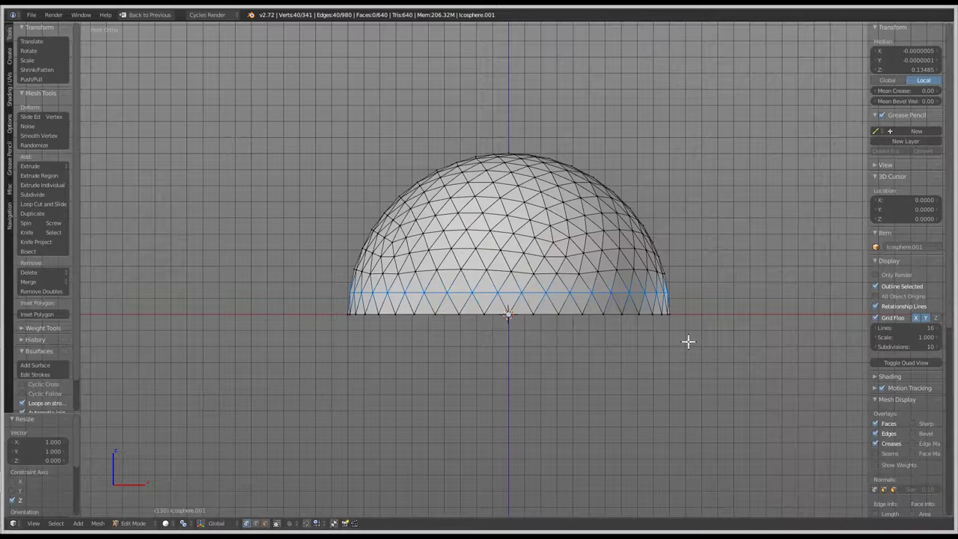
key(a)
key(b)
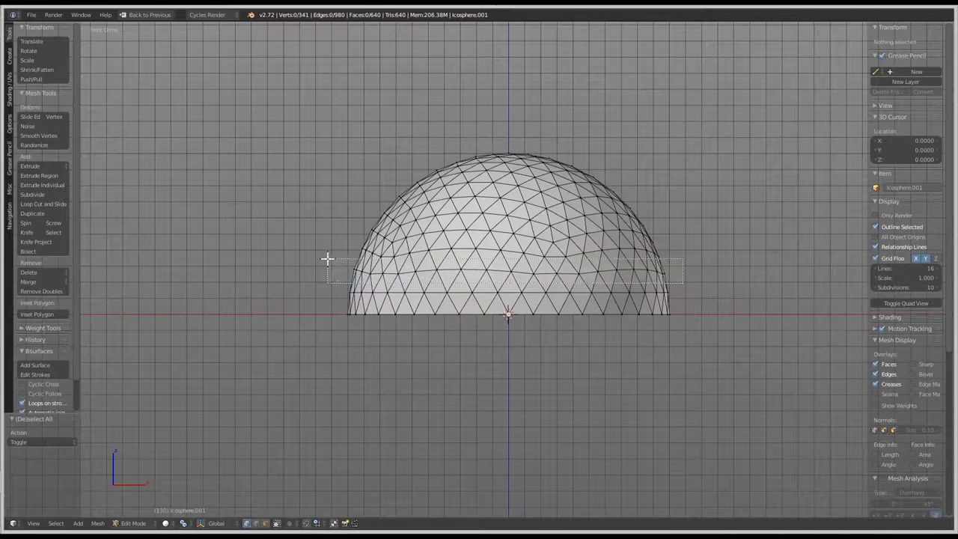
drag(671, 283, 327, 261)
key(s)
key(z)
key(0)
key(Return)
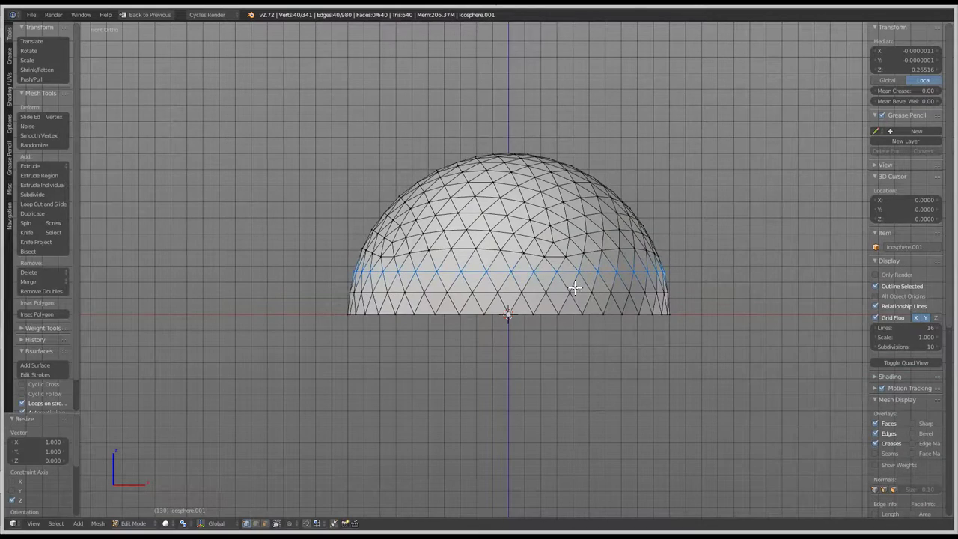
Box-select the dome's bottom band of faces
scroll(582, 299, up, 2)
shift+scroll(670, 272, down, 2)
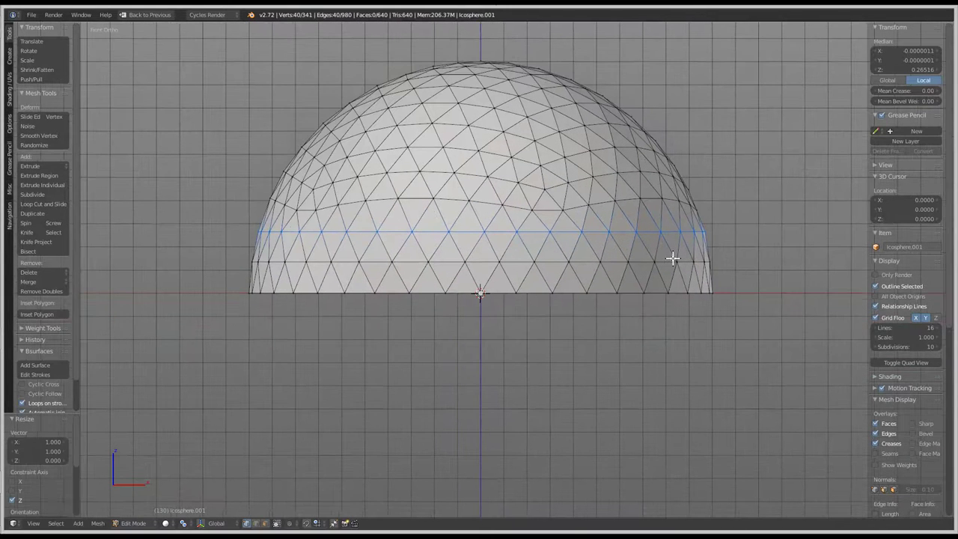
key(a)
key(a)
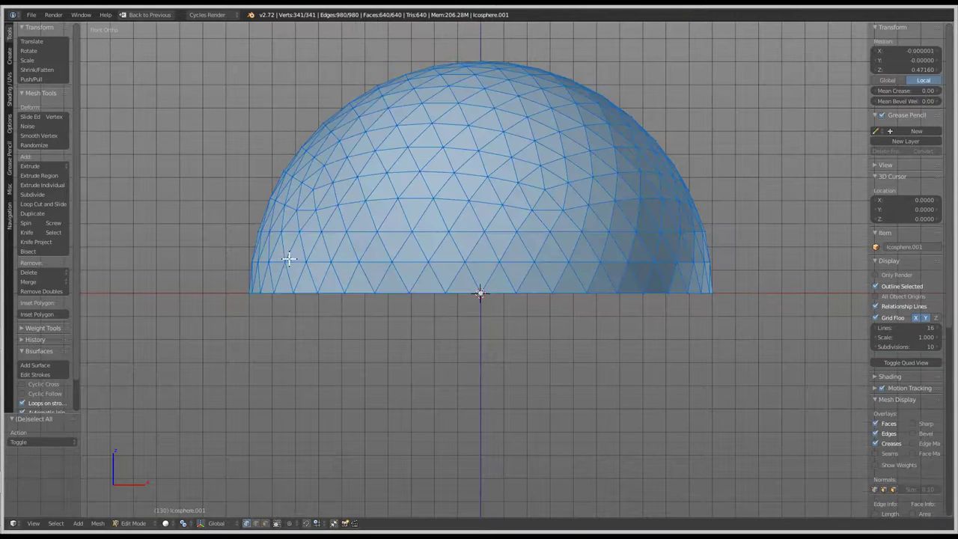
key(a)
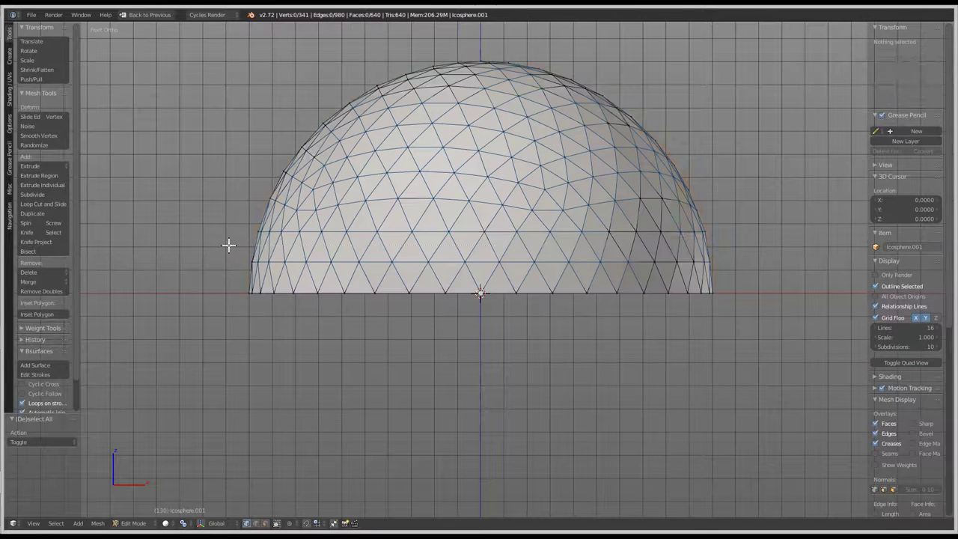
key(b)
drag(228, 245, 830, 367)
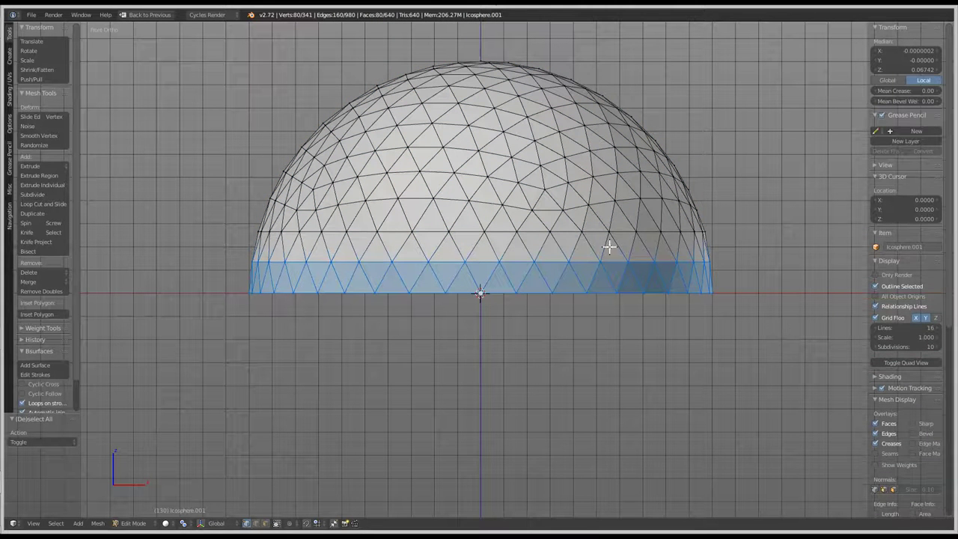
Extrude the bottom band downward and slightly enlarge its top edge loop
key(e)
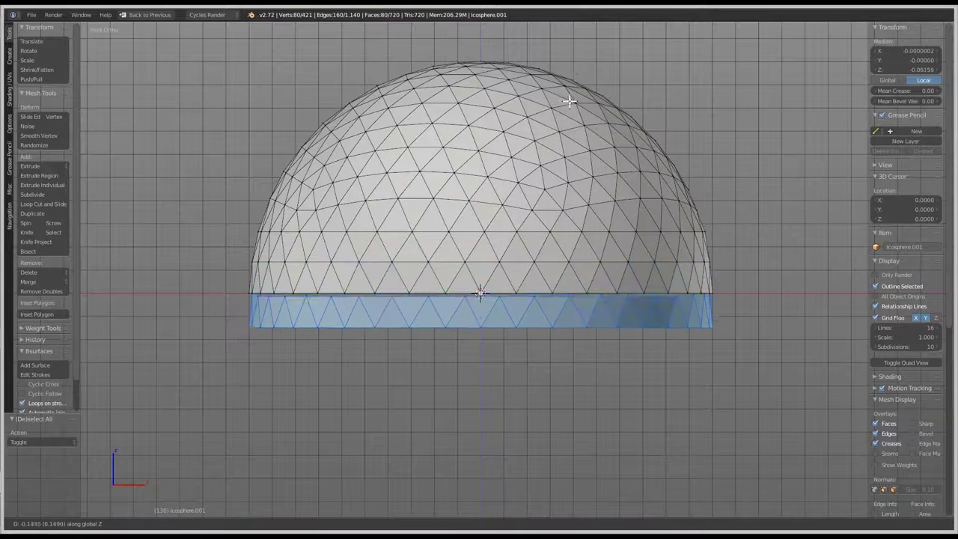
click(569, 73)
scroll(582, 289, up, 3)
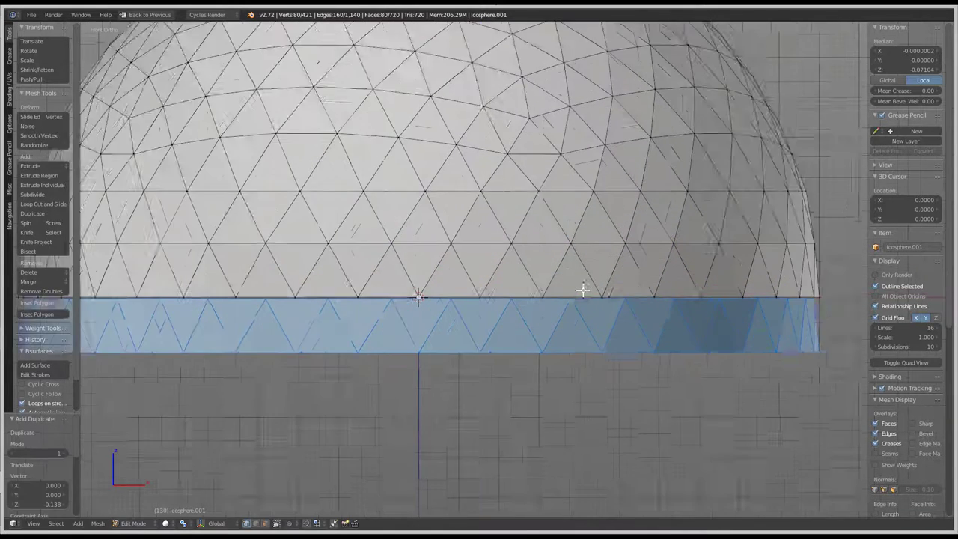
scroll(733, 300, up, 2)
alt+right_click(775, 308)
scroll(571, 268, down, 4)
alt+right_click(582, 260)
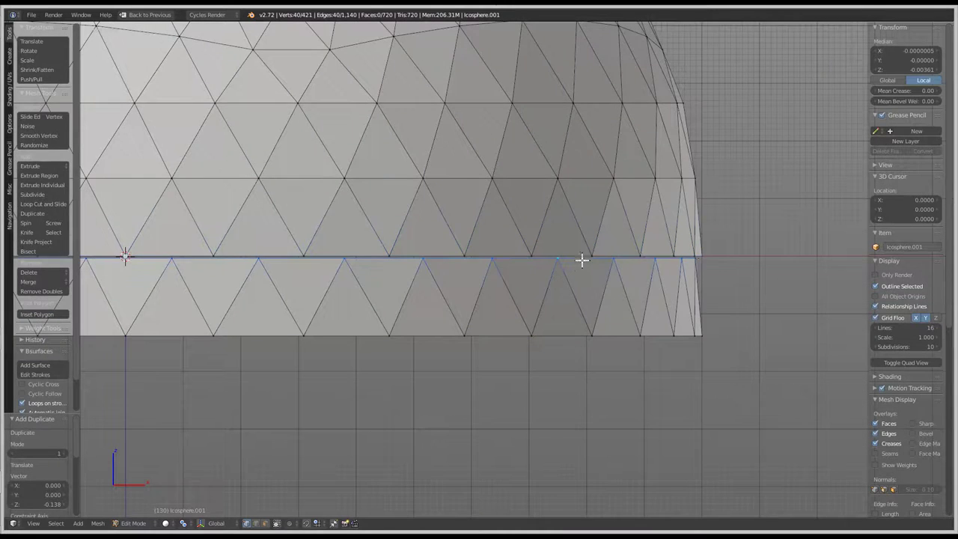
scroll(623, 252, up, 2)
scroll(632, 233, up, 3)
key(s)
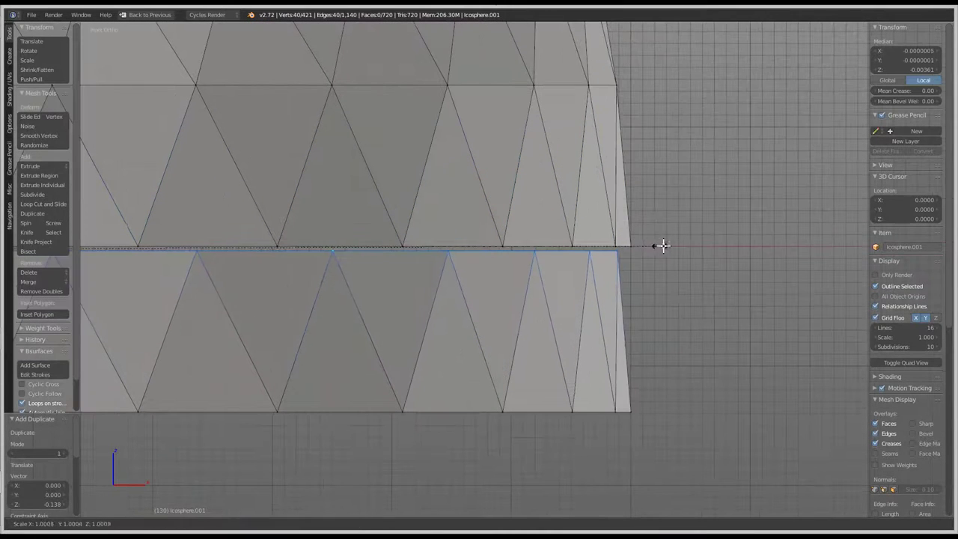
click(796, 229)
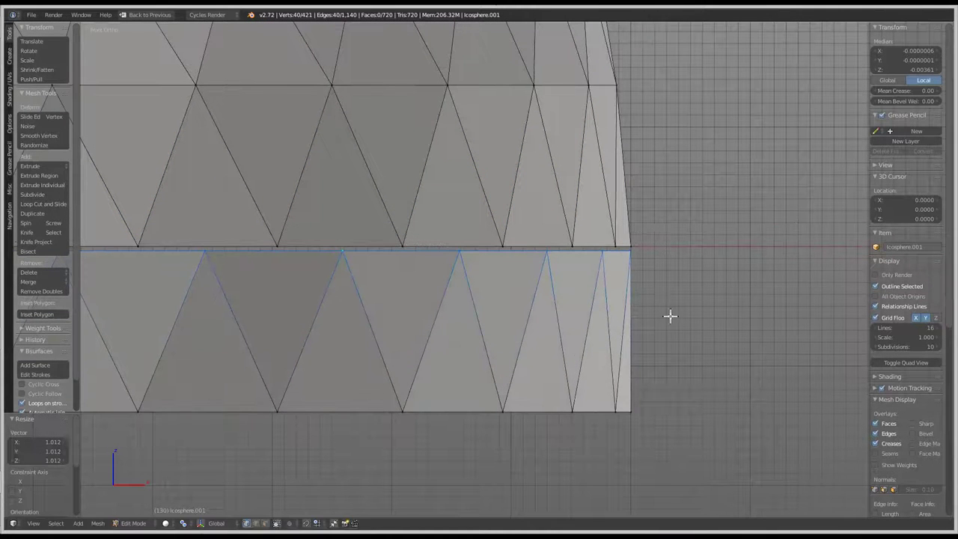
Select the whole lower band and raise it along Z to meet the dome's rim
key(g)
key(z)
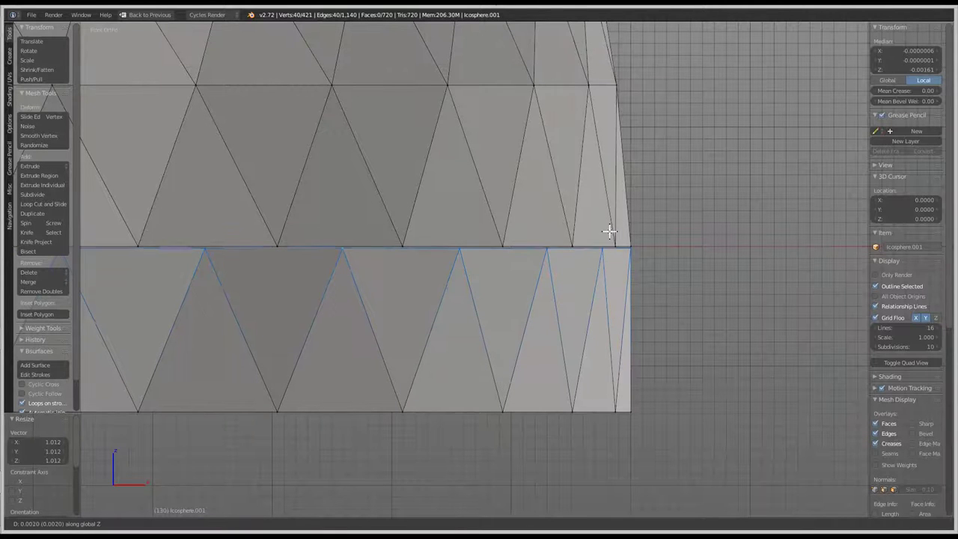
right_click(610, 214)
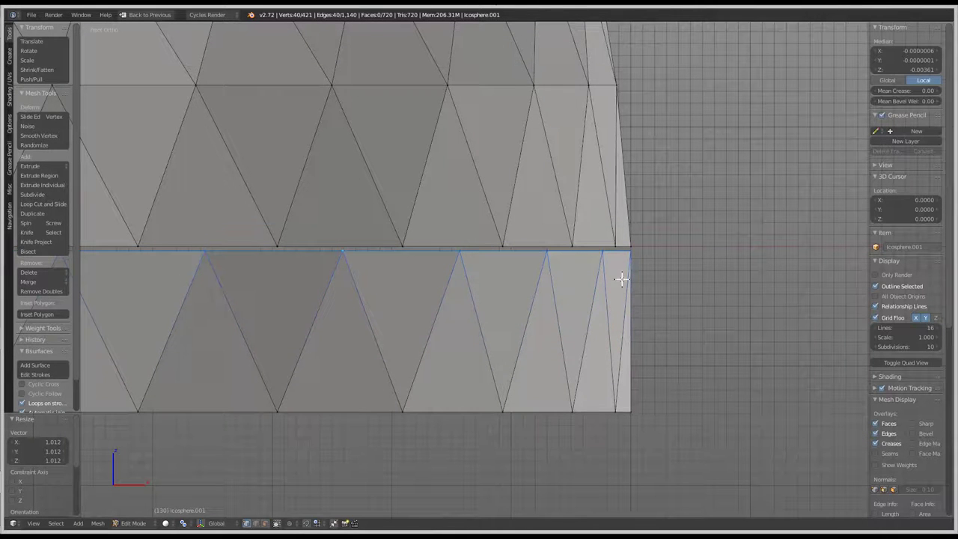
key(ctrl+l)
key(g)
key(z)
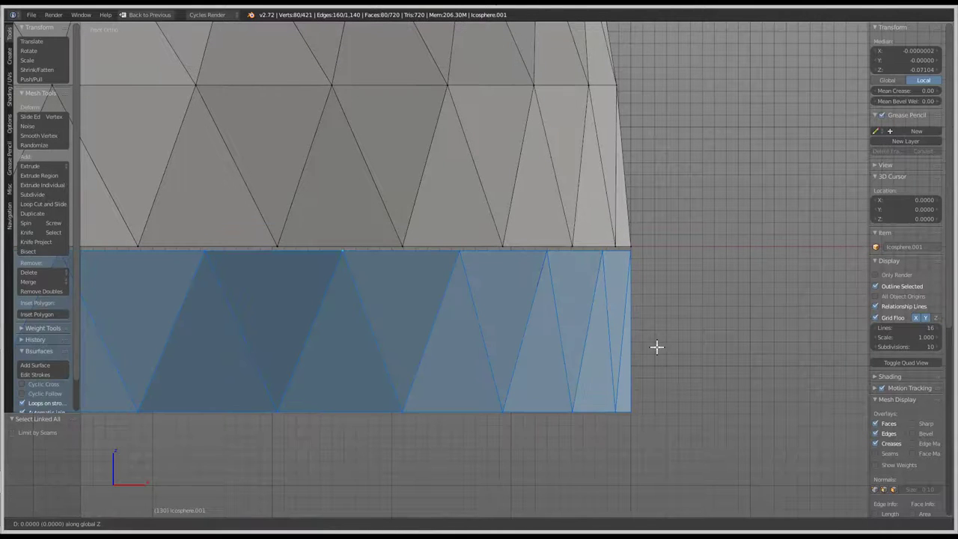
click(654, 297)
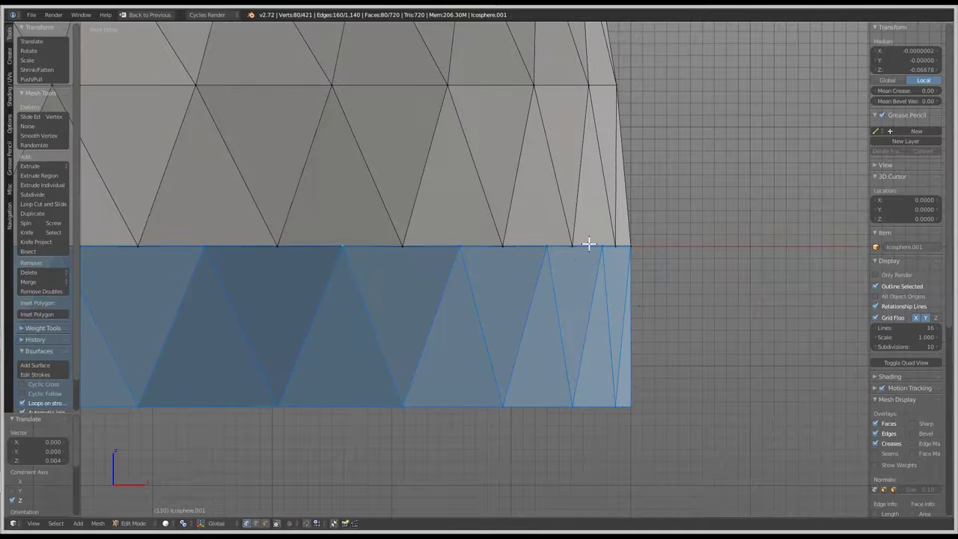
key(g)
key(z)
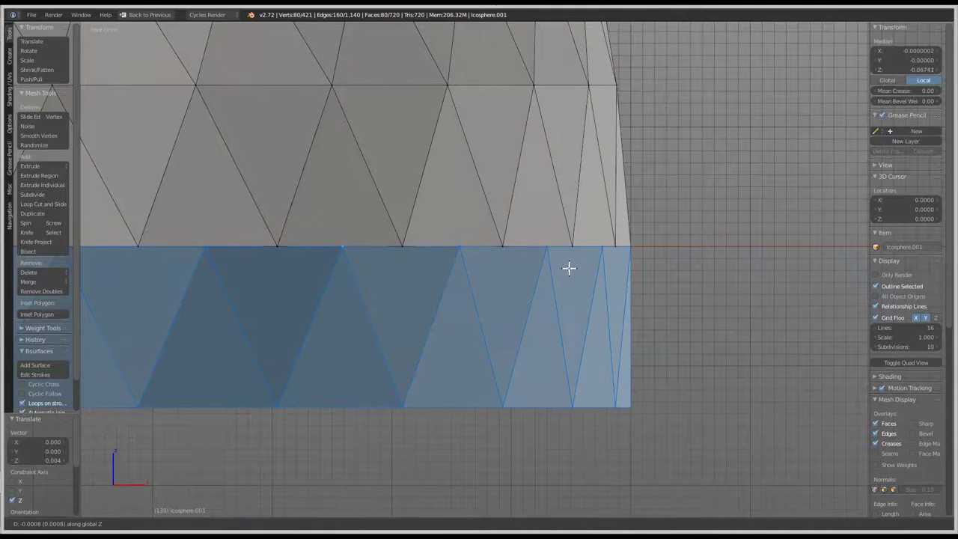
click(570, 268)
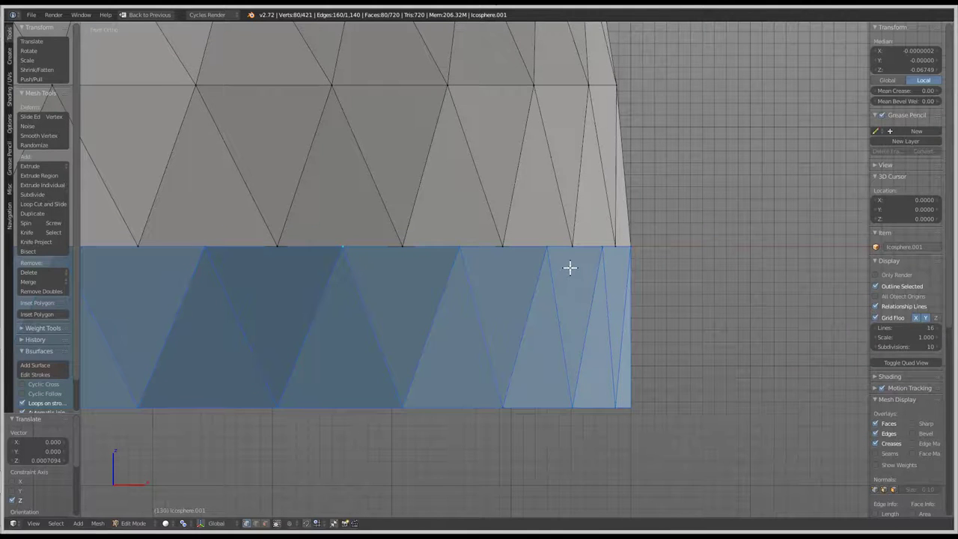
Rotate the lower band about Z by 4.589° so its triangles line up
key(r)
key(z)
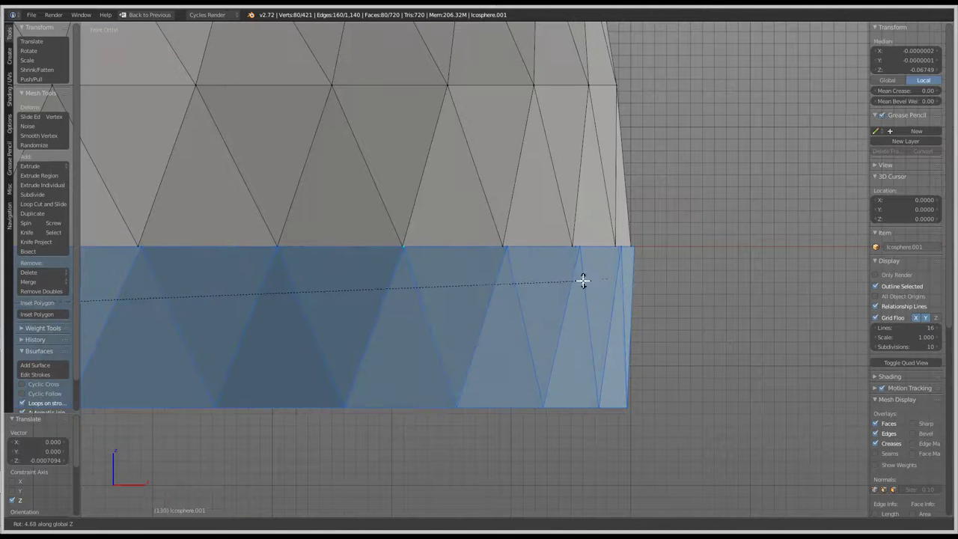
click(423, 297)
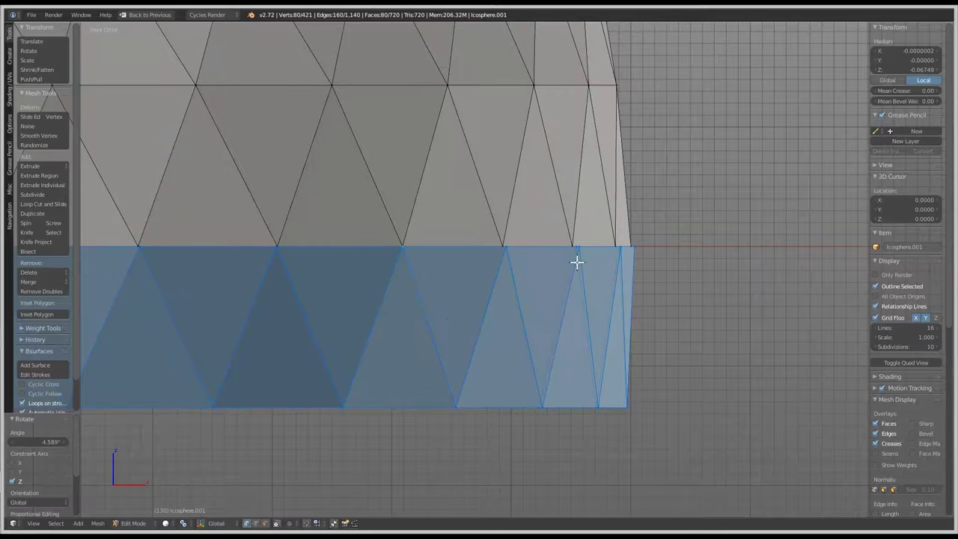
middle_drag(566, 261, 672, 257)
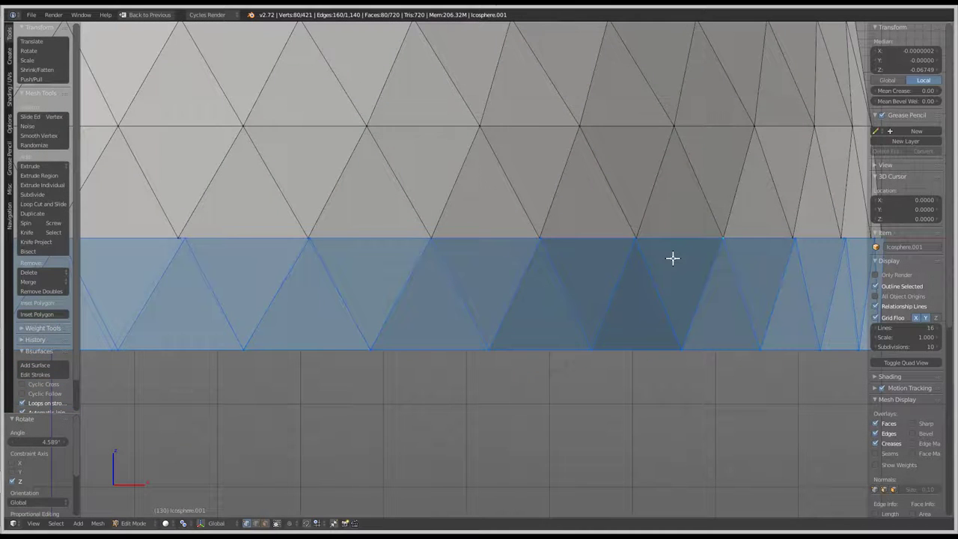
key(r)
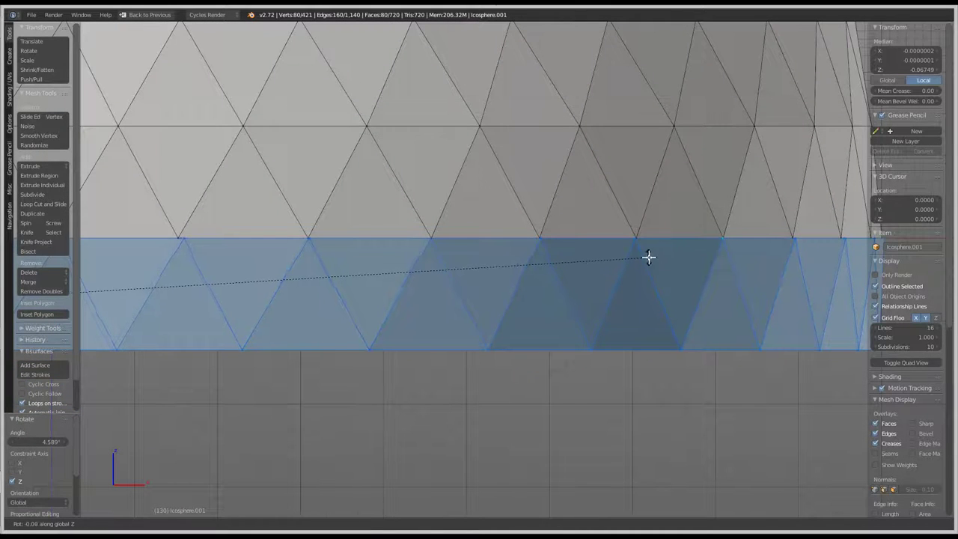
click(629, 249)
Scale the seam edge loop to 0.999 so it meets the dome seamlessly
alt+right_click(613, 241)
middle_drag(616, 247, 507, 236)
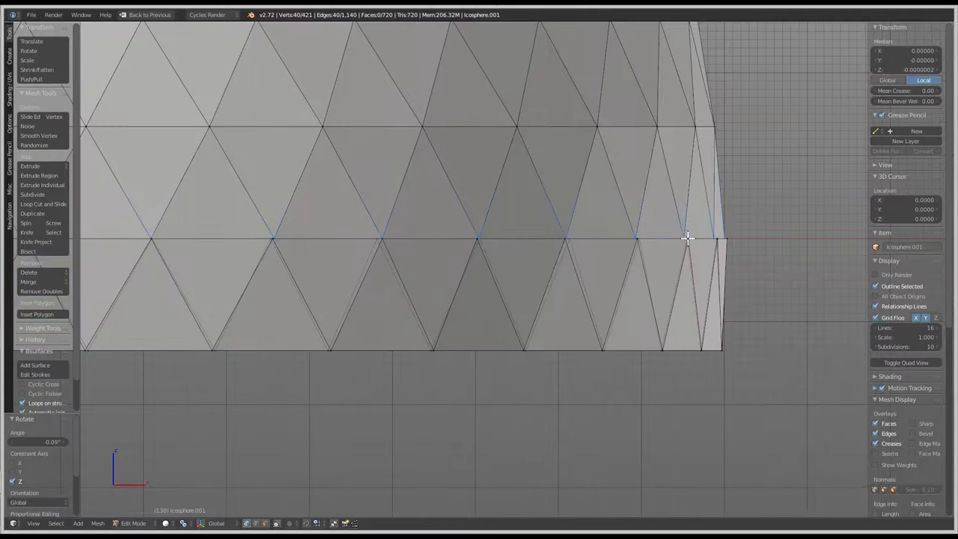
key(s)
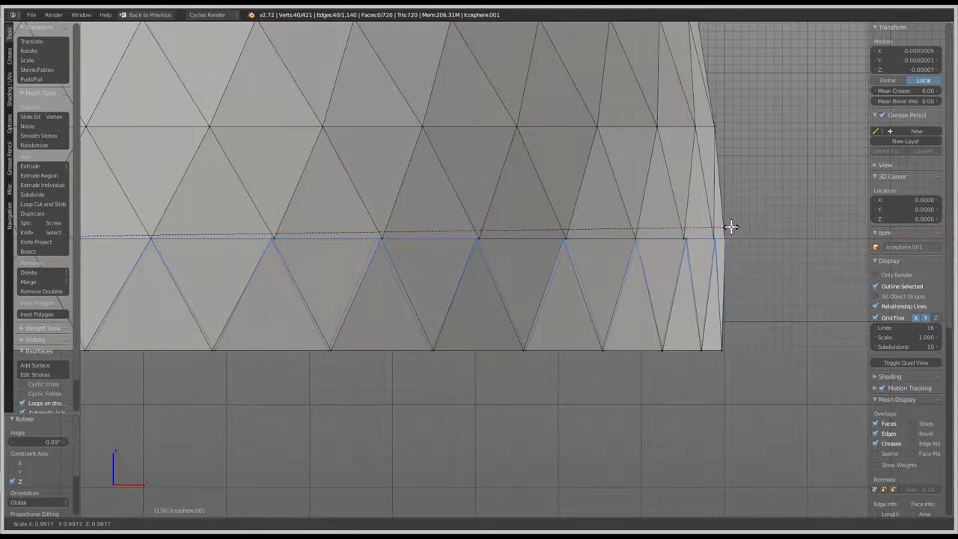
click(741, 227)
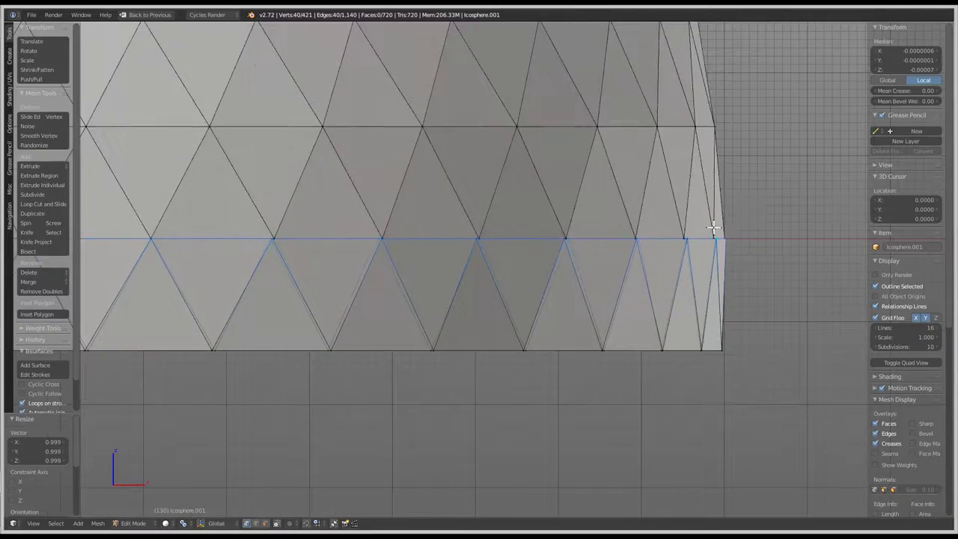
key(KP_Decimal)
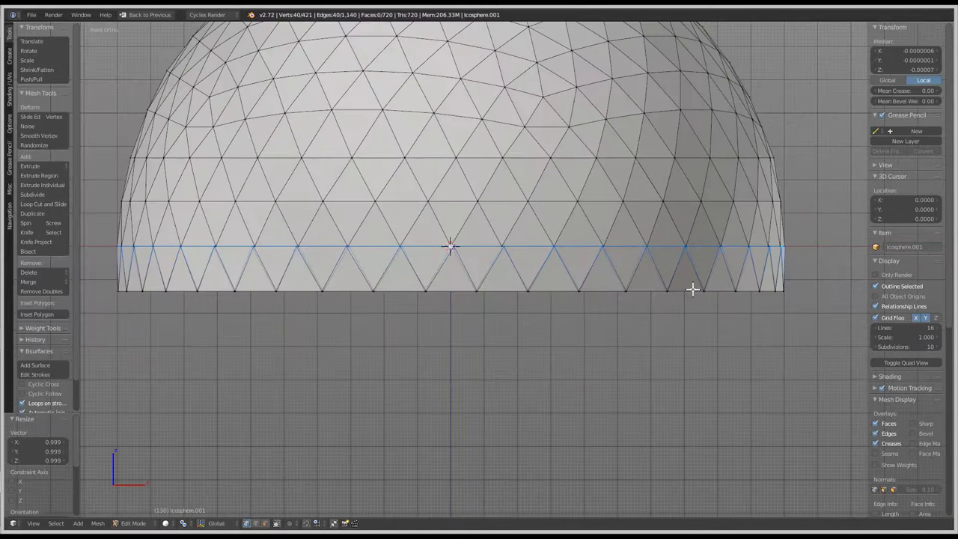
right_click(699, 289)
Extrude a copy of the bottom band below the rim and rotate it about 4.4° around Z
shift+middle_drag(650, 314, 622, 324)
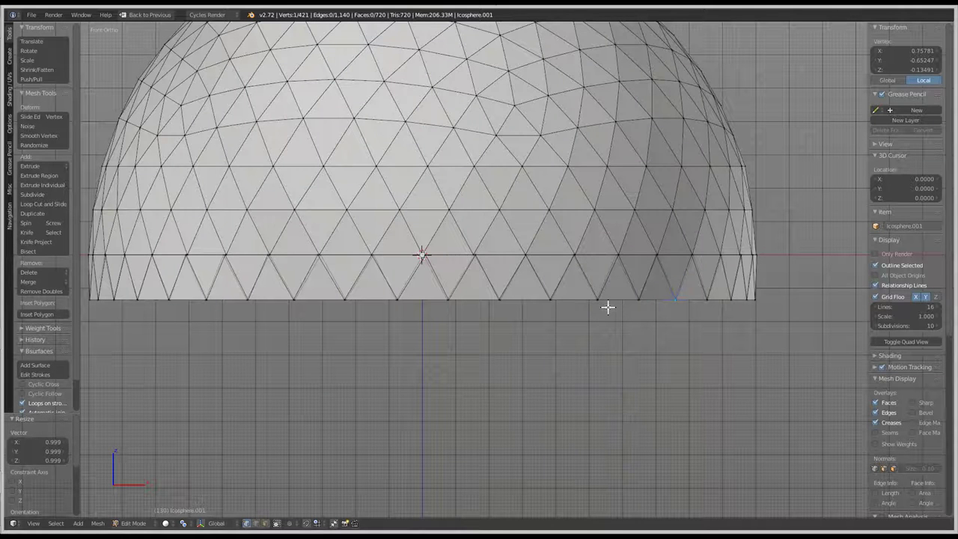
key(ctrl+l)
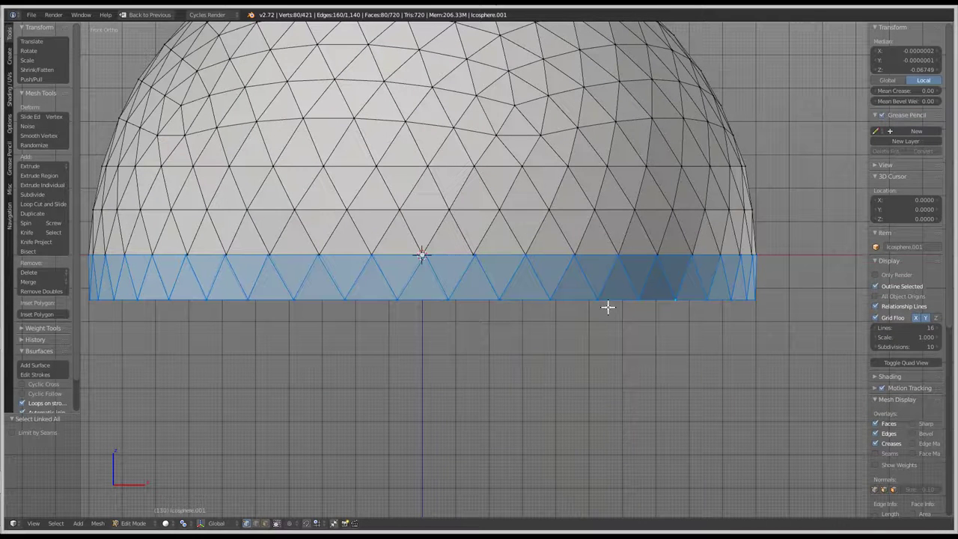
key(e)
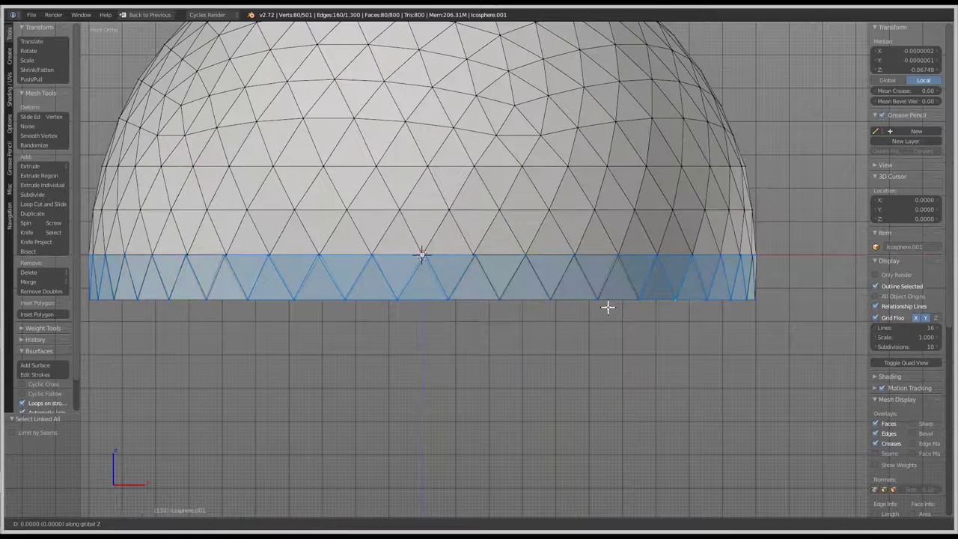
click(606, 177)
key(r)
key(z)
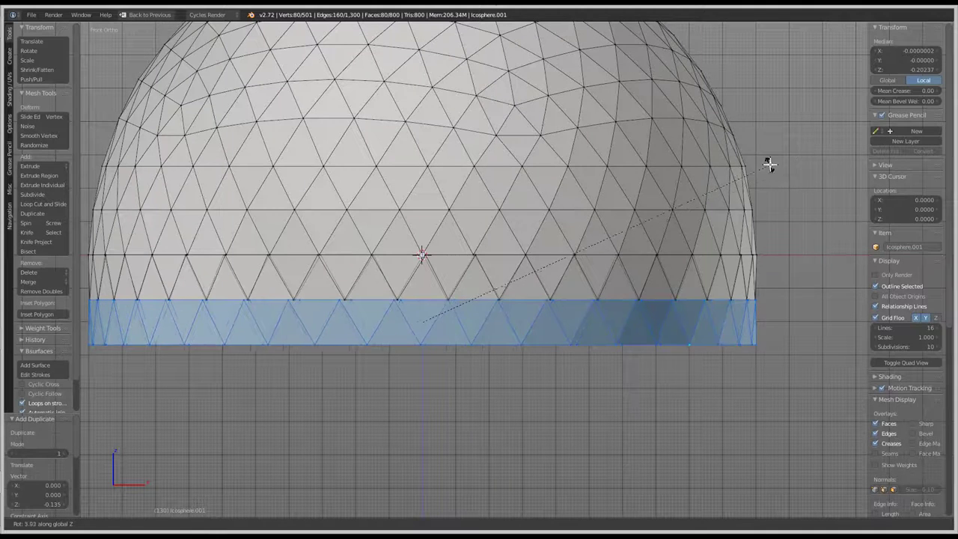
click(661, 150)
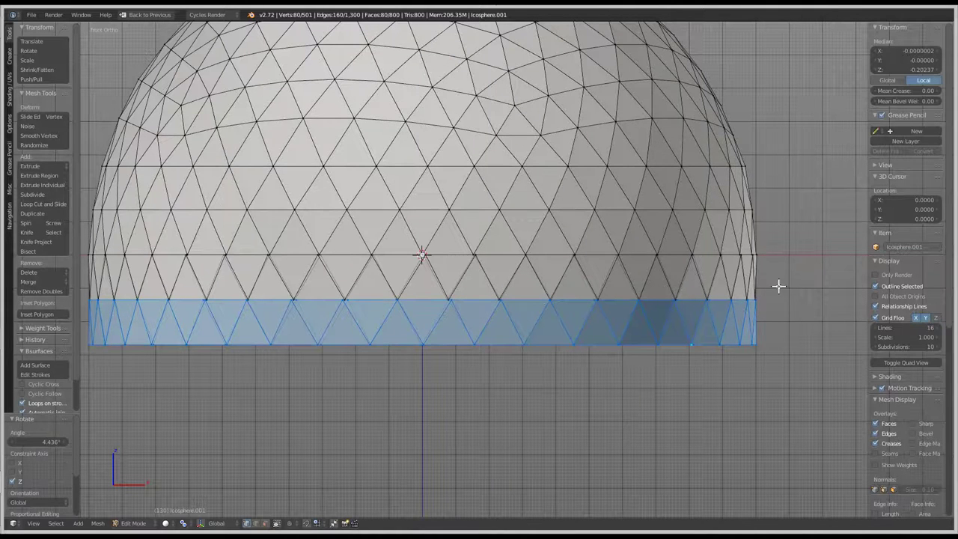
Select both bottom bands and extrude a copy straight down along Z
shift+right_click(742, 299)
key(ctrl+l)
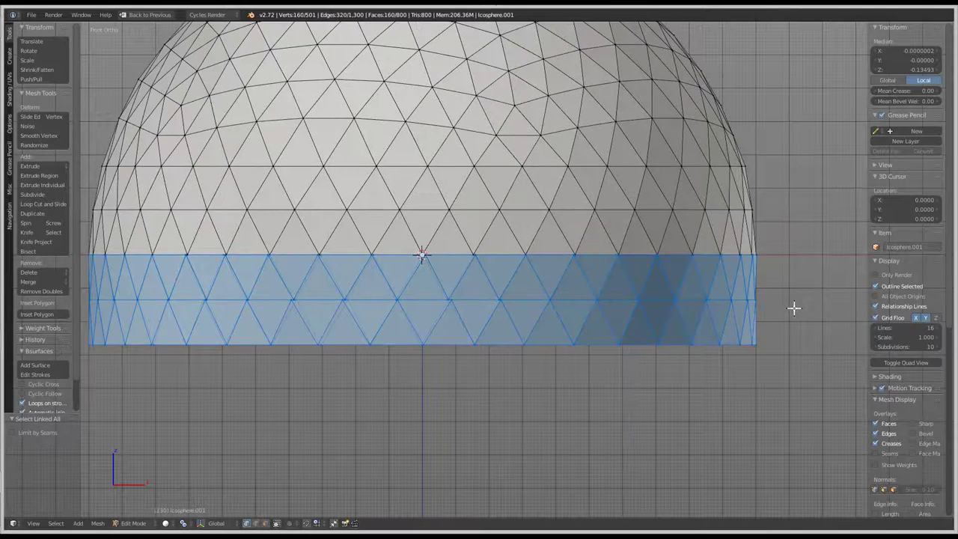
key(e)
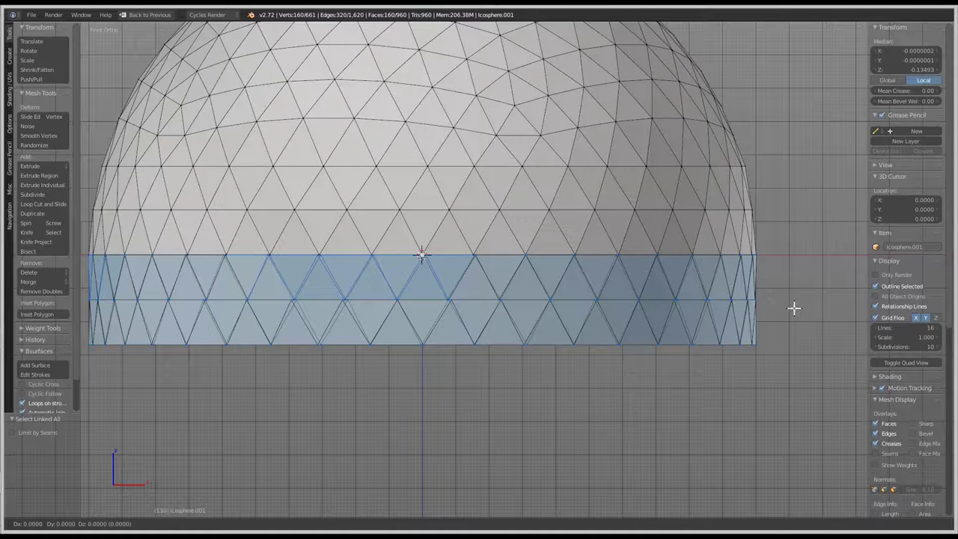
key(z)
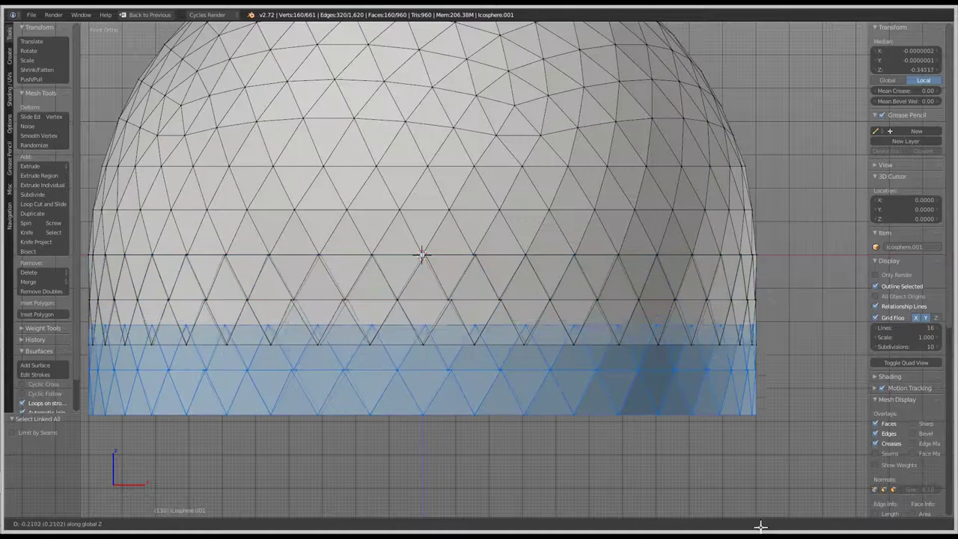
click(749, 177)
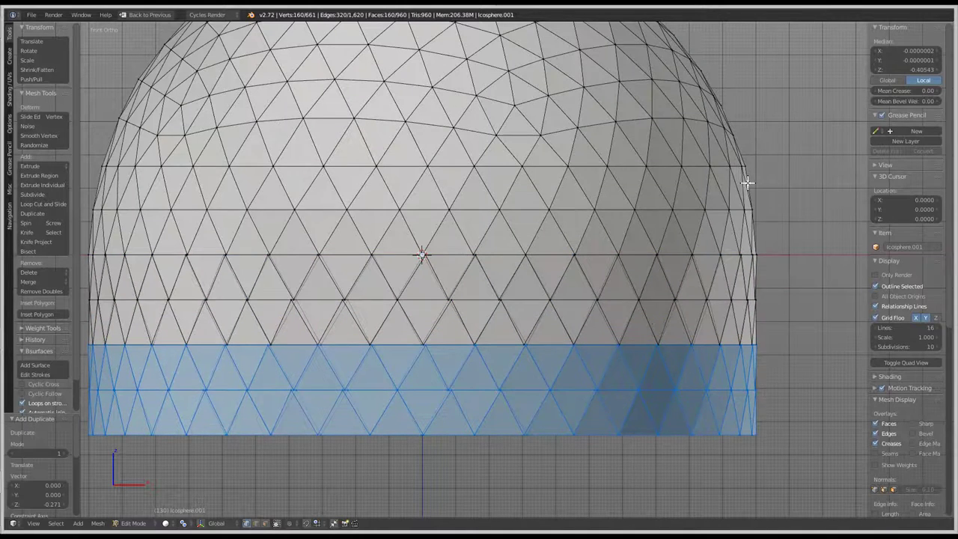
scroll(661, 323, down, 1)
shift+middle_drag(661, 322, 664, 288)
Stack two more band copies further down along Z to lengthen the cylinder
key(e)
key(z)
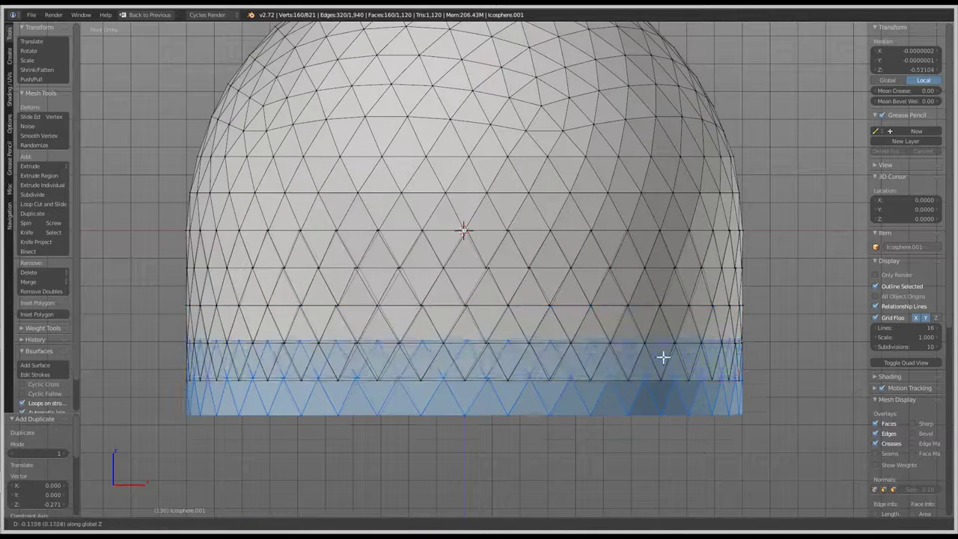
click(676, 247)
scroll(655, 385, down, 1)
shift+middle_drag(654, 385, 647, 234)
key(e)
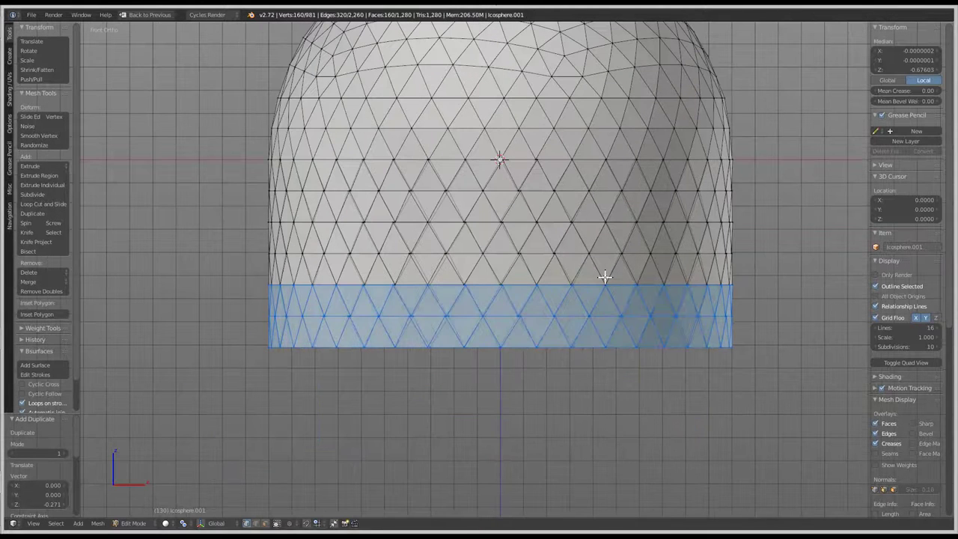
key(z)
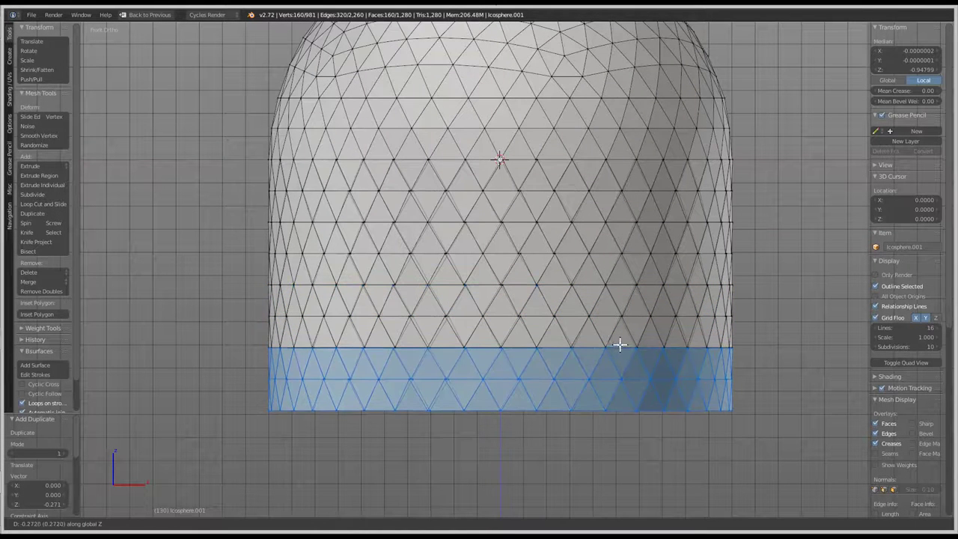
click(620, 341)
scroll(610, 246, down, 1)
shift+middle_drag(610, 245, 579, 236)
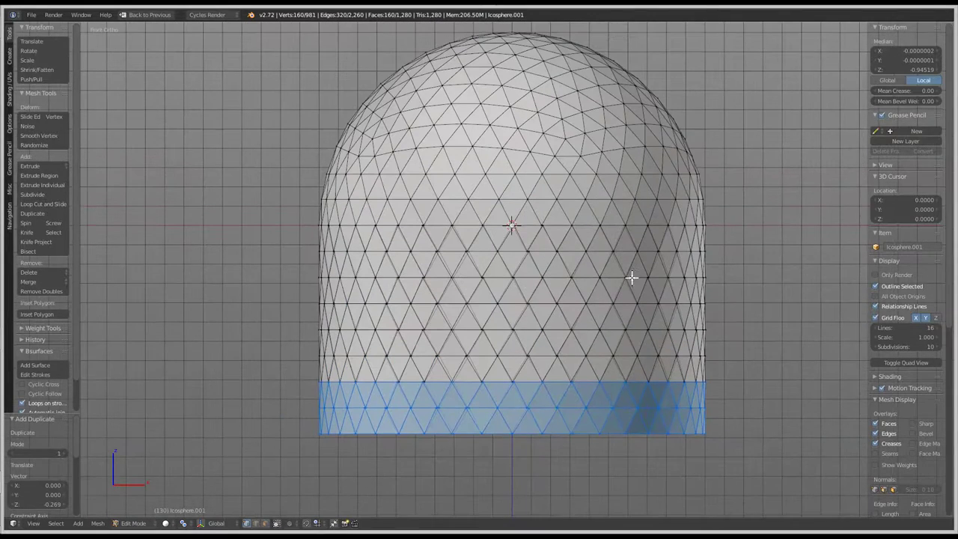
Select the whole mesh and Remove Doubles, merging 320 vertices to leave 661
key(a)
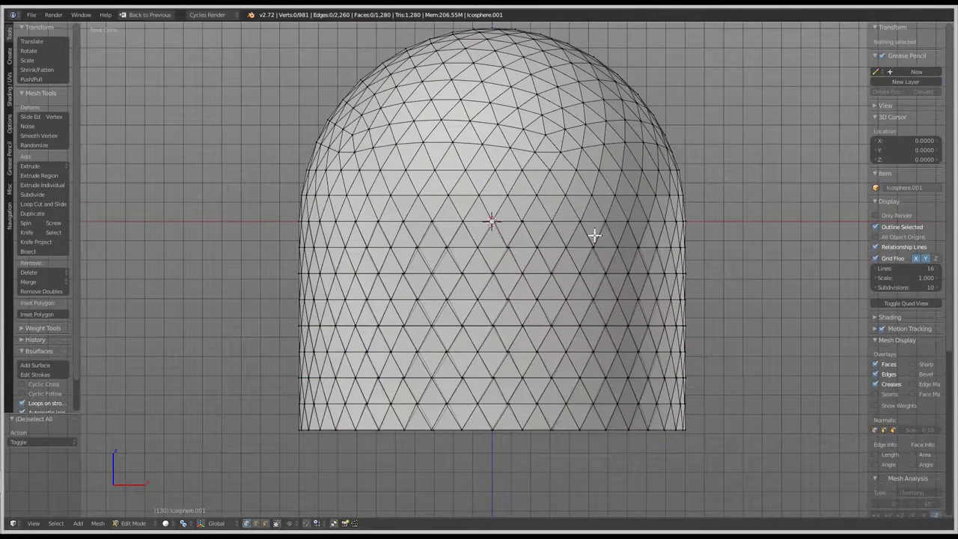
key(a)
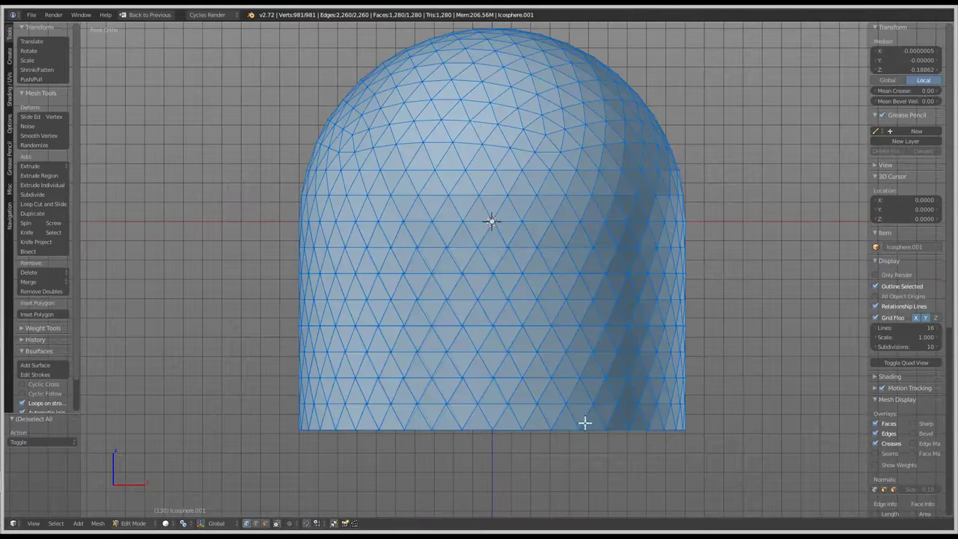
key(ctrl+v)
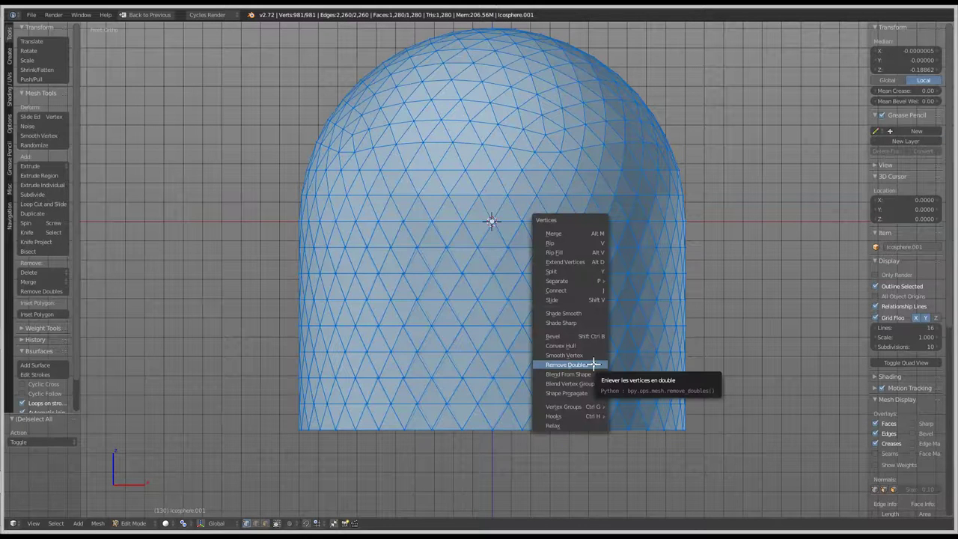
click(593, 364)
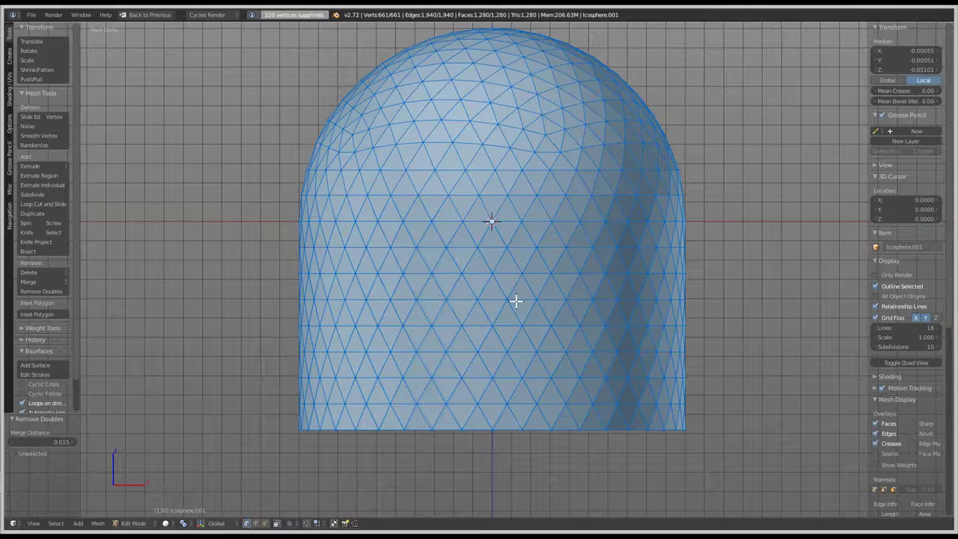
key(a)
key(ctrl+l)
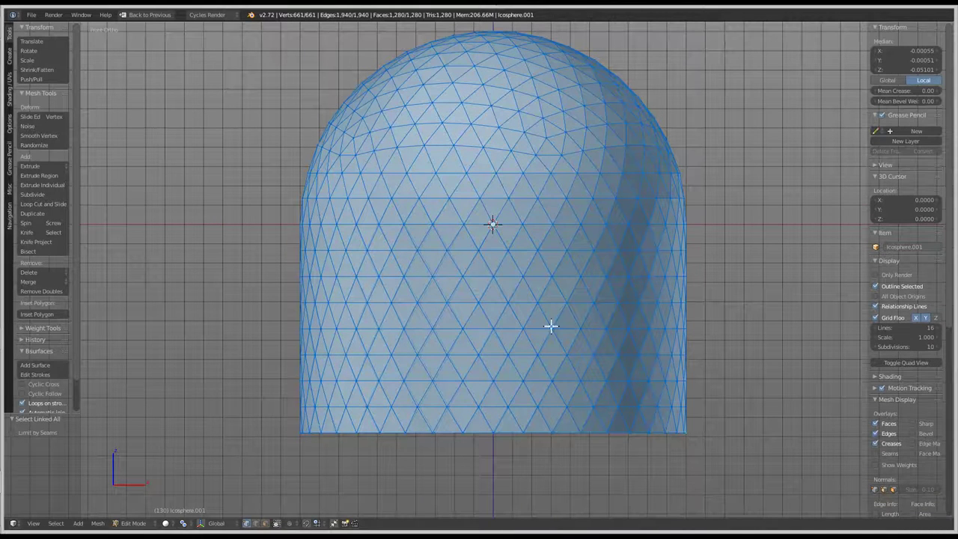
Bevel the vertices by 0.054 to turn the triangles into hexagonal cells
mouse_move(647, 252)
middle_down()
mouse_move(584, 296)
mouse_move(636, 248)
middle_up()
scroll(621, 259, up, 1)
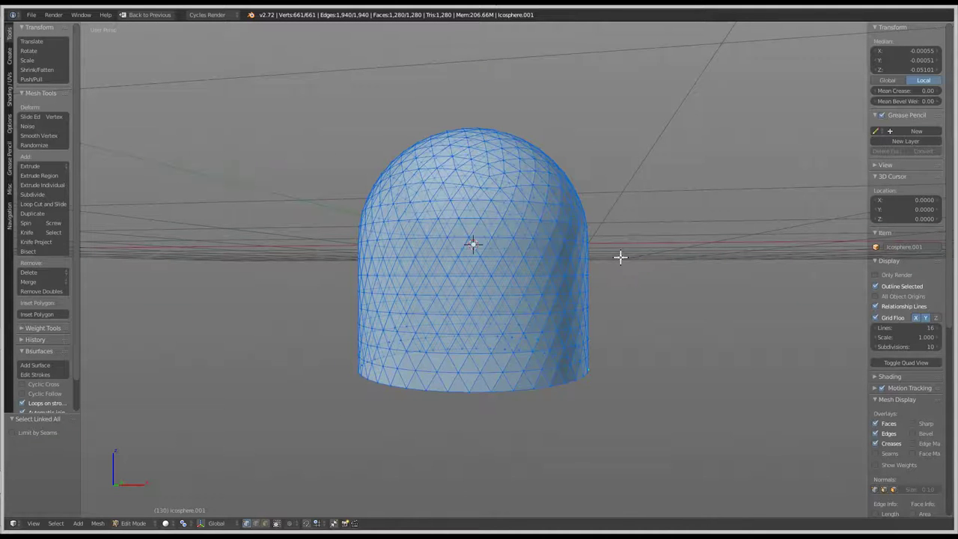
key(shift+ctrl+b)
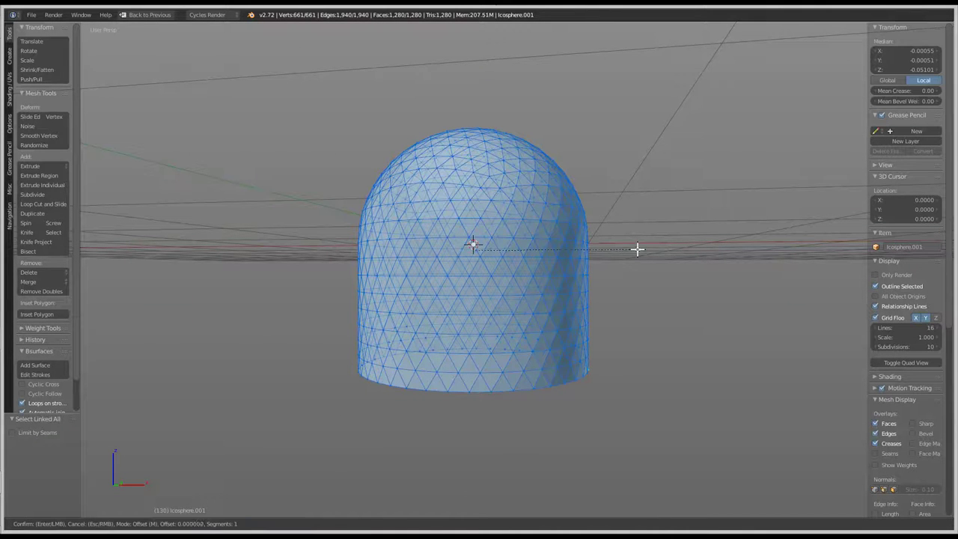
click(698, 238)
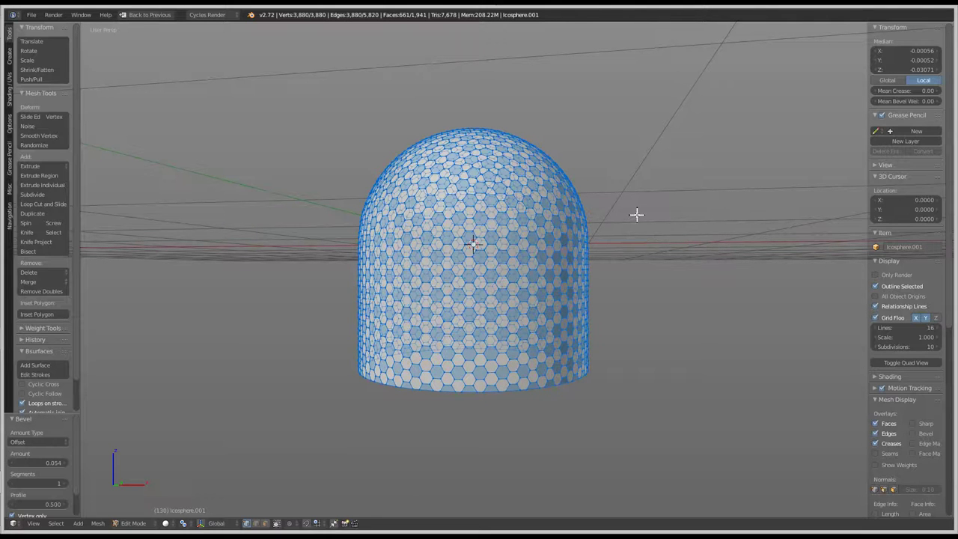
Extrude each hexagon face individually by 0.017
key(alt+e)
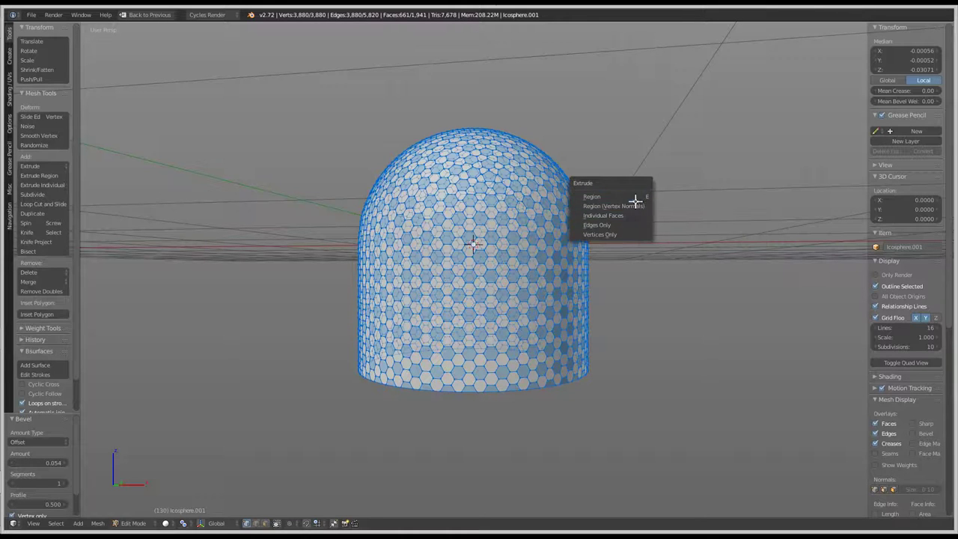
click(635, 215)
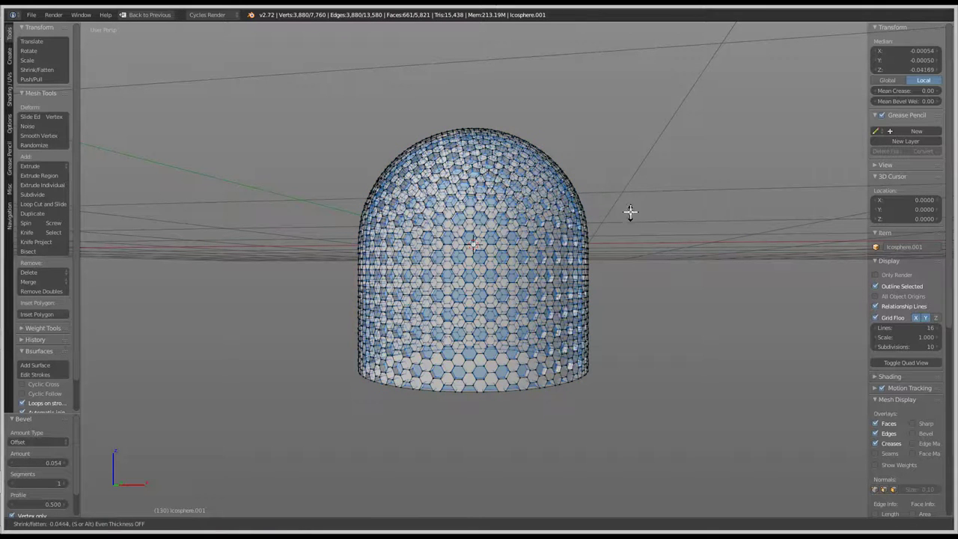
click(631, 215)
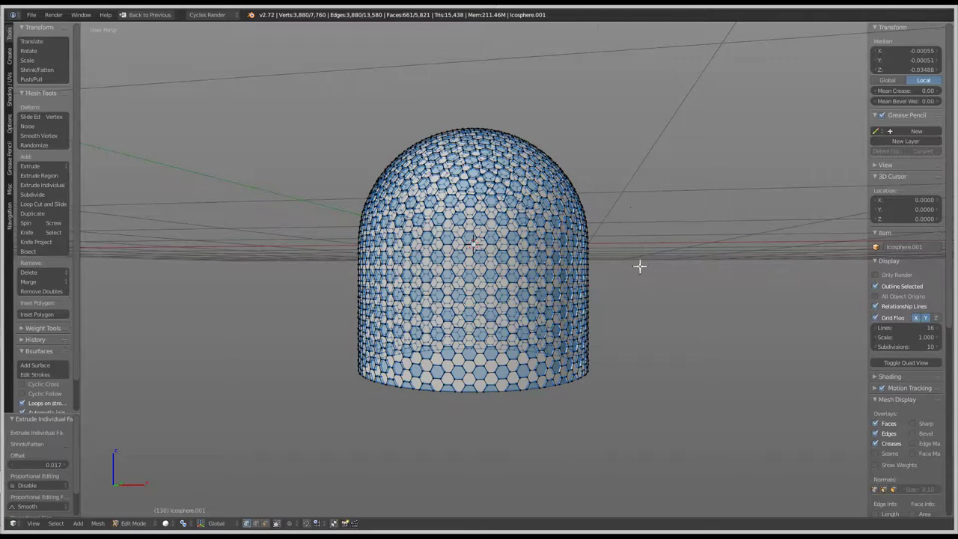
scroll(639, 265, up, 3)
key(w)
scroll(558, 229, up, 2)
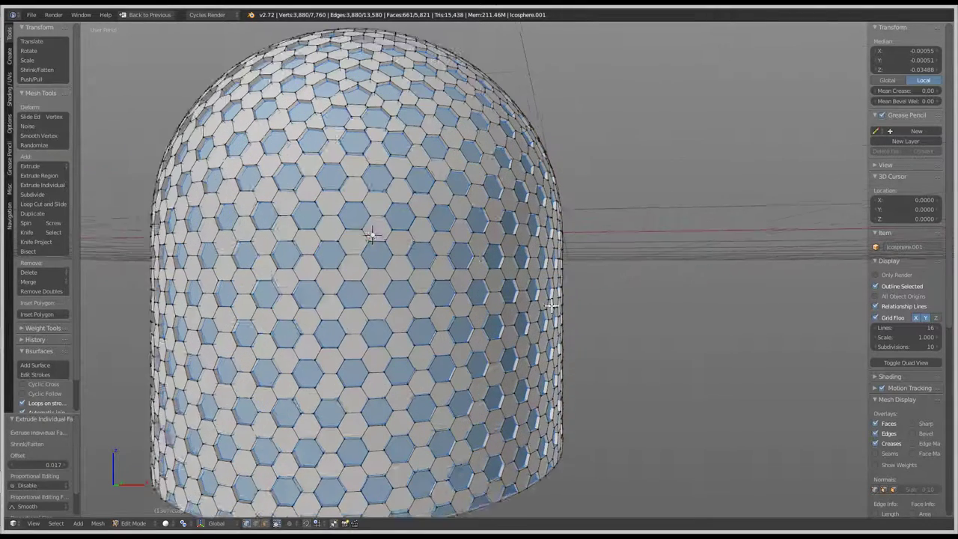
Delete the hexagon centre faces to open the holes, then return to Object Mode
key(x)
click(610, 184)
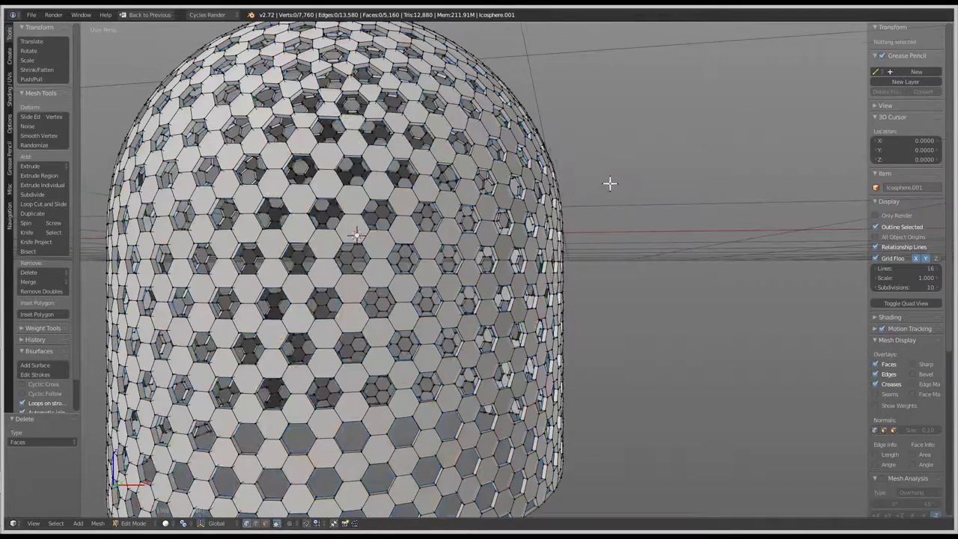
scroll(603, 184, down, 2)
key(Tab)
Add a level-2 Subdivision Surface and smooth shading to round the holes
key(space)
text(Subdivision Se)
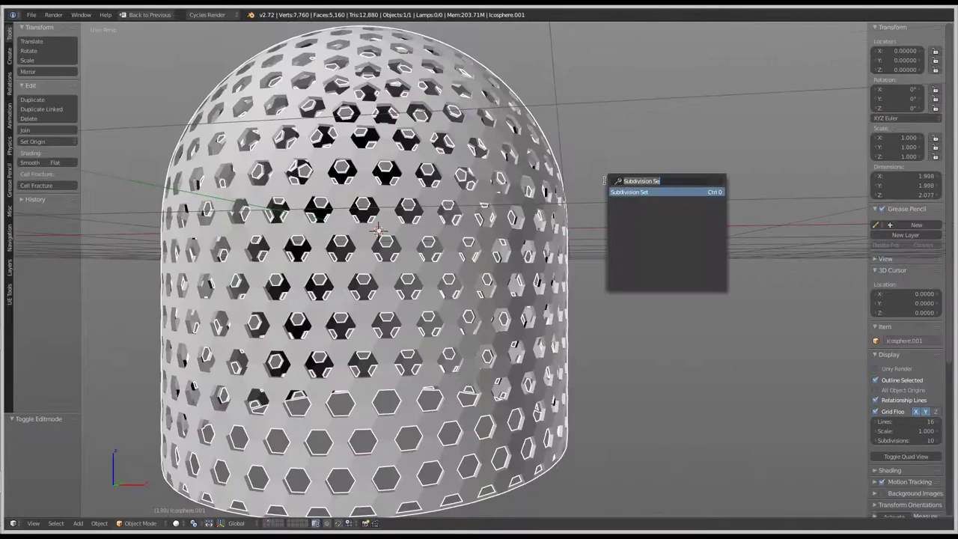
key(Return)
key(shift+space)
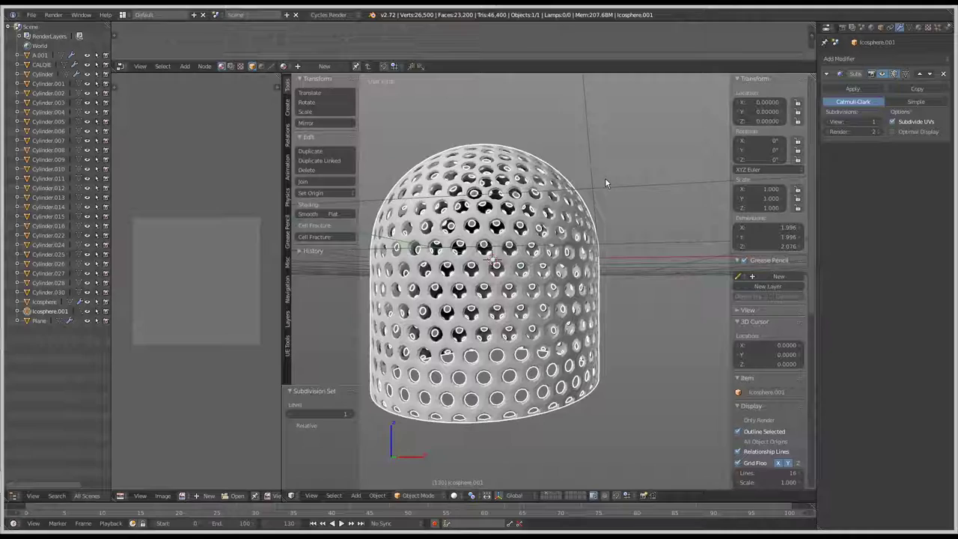
click(881, 122)
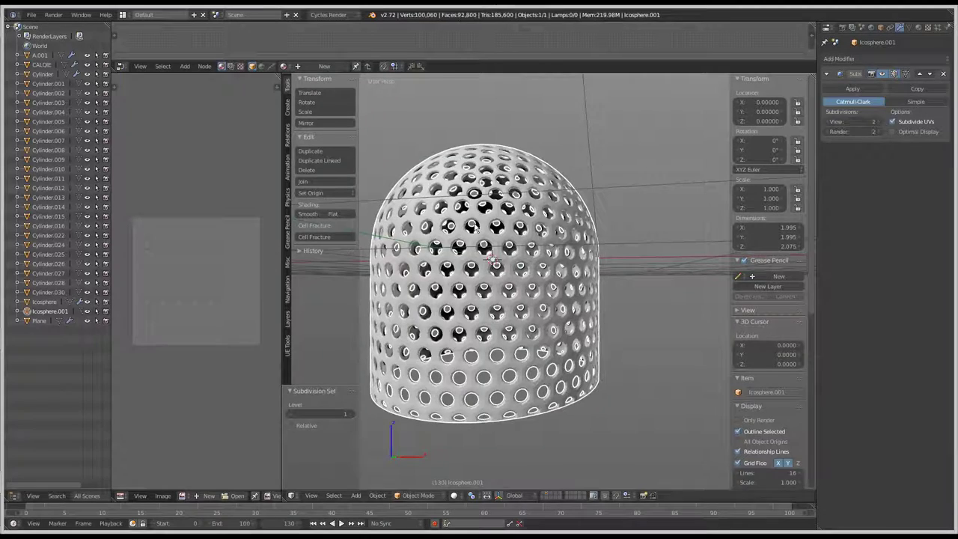
key(shift+space)
click(26, 163)
middle_drag(389, 247, 417, 304)
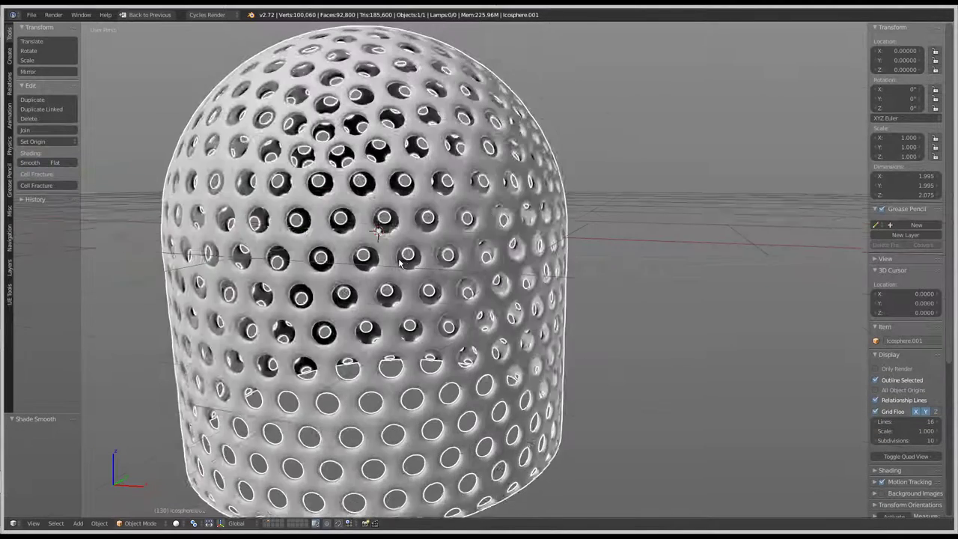
mouse_move(534, 360)
middle_down()
mouse_move(456, 349)
mouse_move(450, 400)
middle_up()
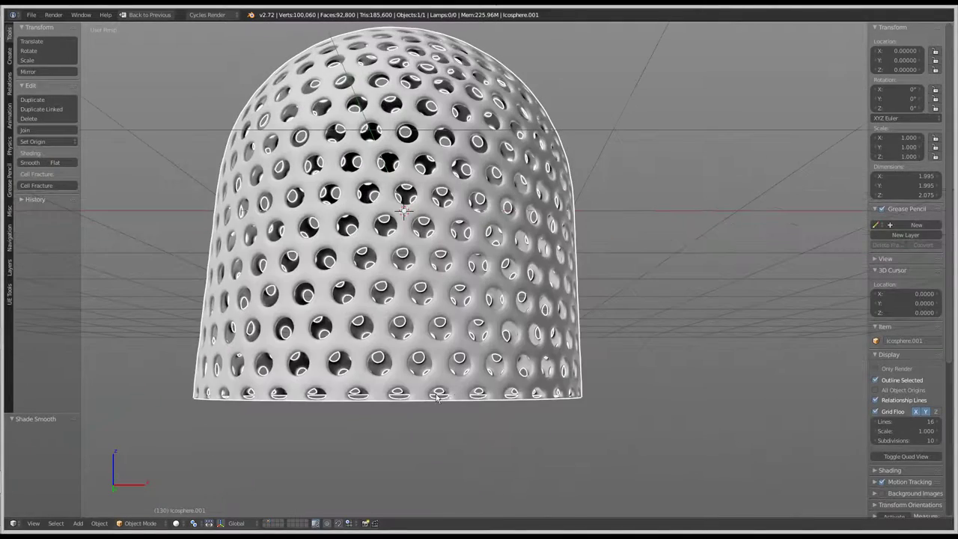
In Edit Mode from the front view, delete the dome grille's bottom row of faces
key(Tab)
scroll(483, 381, up, 8)
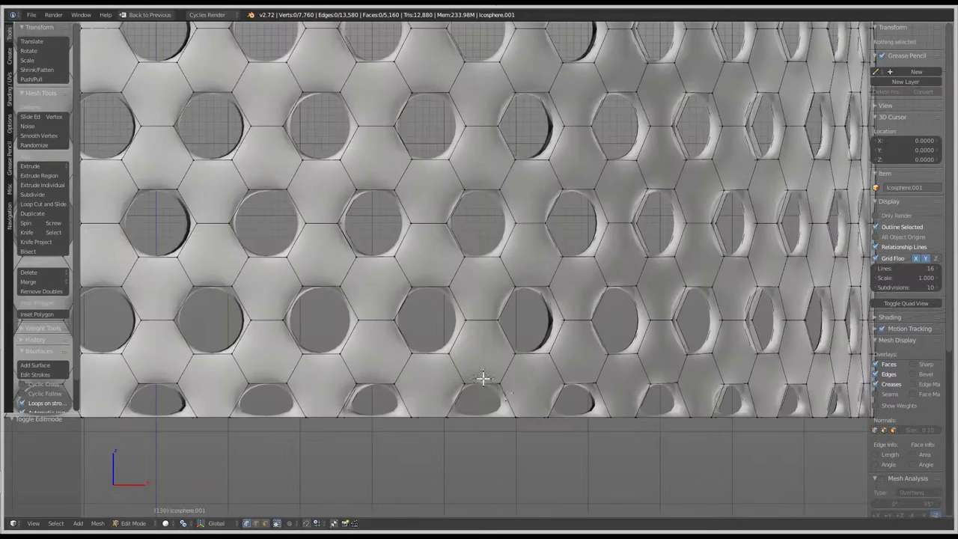
key(KP_1)
scroll(505, 393, down, 5)
key(w)
key(Escape)
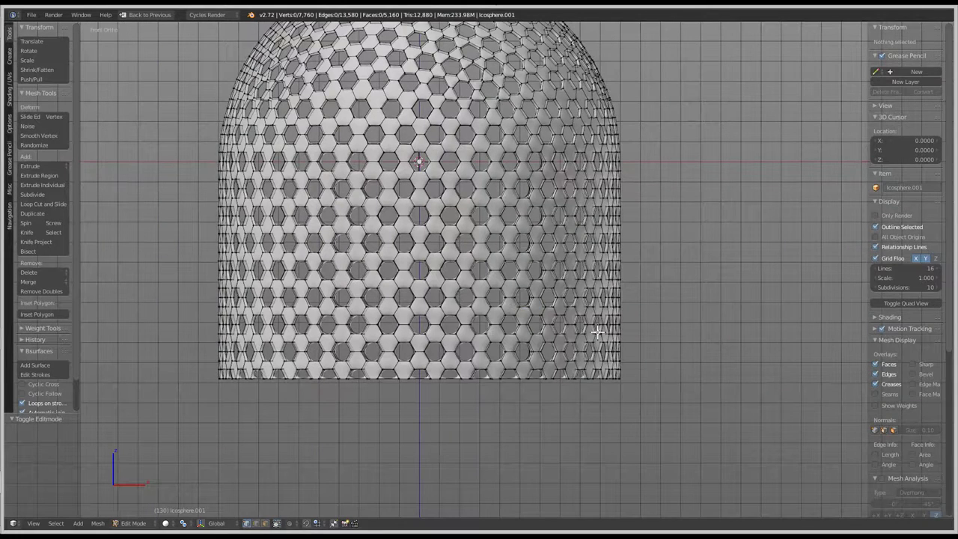
key(n)
key(n)
mouse_move(626, 402)
mouse_down()
mouse_move(360, 370)
mouse_move(177, 372)
mouse_up()
key(x)
click(412, 223)
key(Tab)
Raise the grille 1 unit along Z so its origin sits at height 1.0
middle_drag(419, 224, 573, 283)
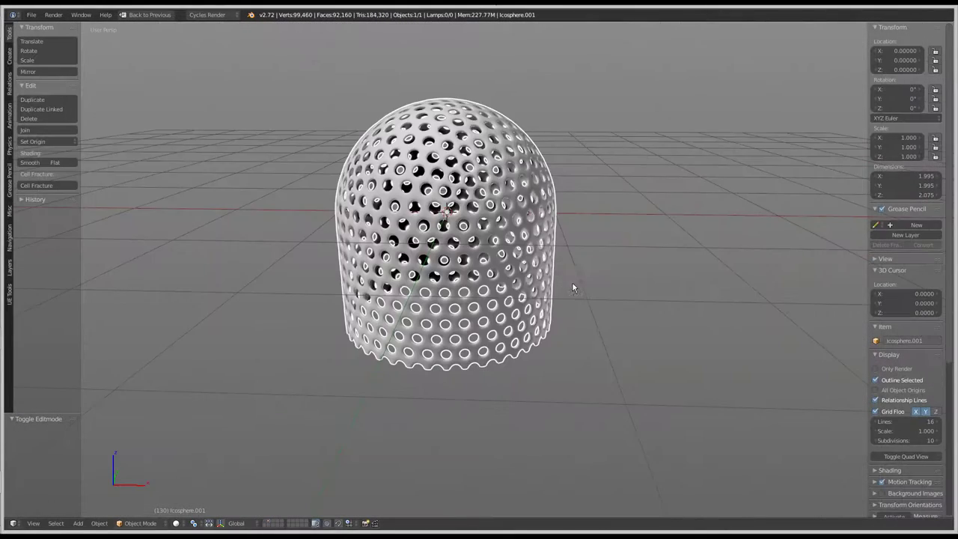
mouse_move(476, 264)
middle_down()
mouse_move(595, 225)
mouse_move(604, 314)
middle_up()
middle_drag(531, 282, 515, 252)
middle_drag(513, 292, 474, 295)
mouse_move(550, 205)
middle_down()
mouse_move(574, 250)
mouse_move(573, 294)
mouse_move(553, 330)
middle_up()
text(gz1)
key(Return)
mouse_move(569, 372)
middle_down()
mouse_move(578, 327)
mouse_move(569, 276)
mouse_move(575, 329)
middle_up()
Lift the dome a further 0.22 along Z to 1.22, then hide it
key(g)
key(z)
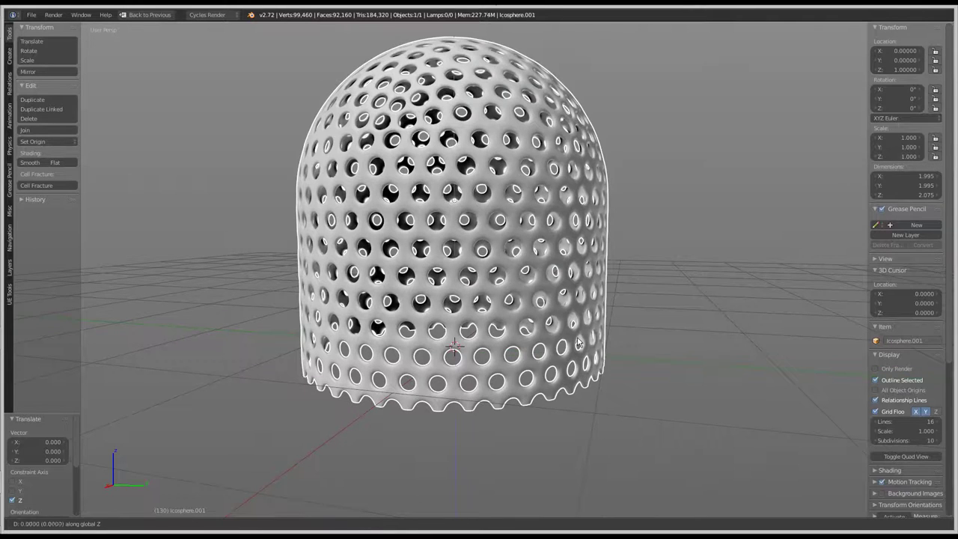
click(602, 217)
scroll(603, 207, down, 1)
middle_drag(603, 207, 589, 284)
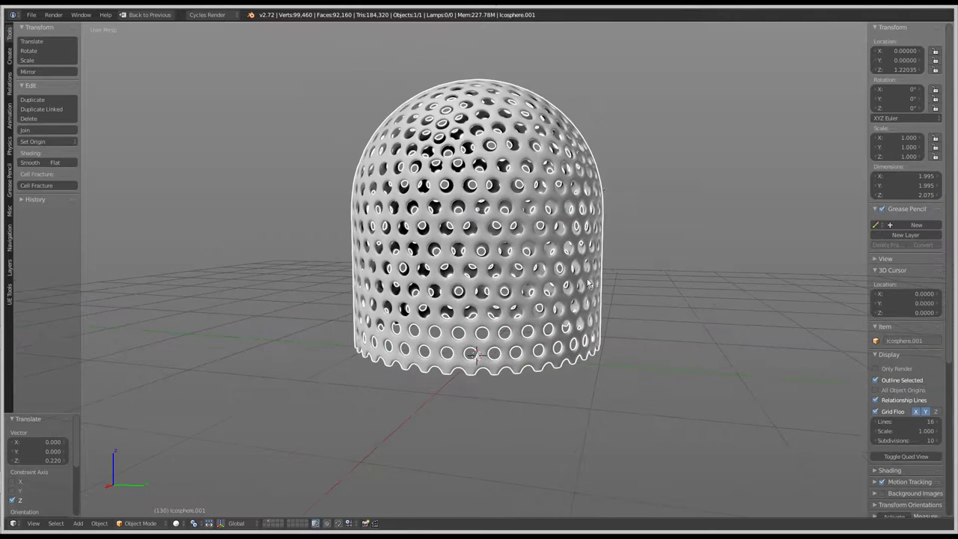
mouse_move(611, 226)
middle_down()
mouse_move(614, 247)
mouse_move(567, 246)
mouse_move(634, 280)
mouse_move(629, 241)
mouse_move(463, 217)
mouse_move(515, 288)
mouse_move(503, 277)
mouse_move(423, 273)
middle_up()
key(h)
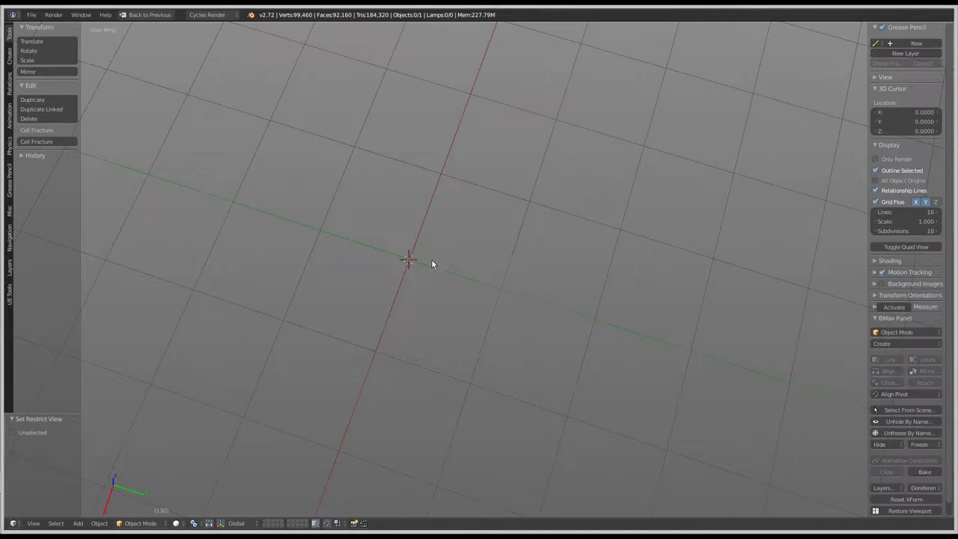
mouse_move(397, 336)
middle_down()
mouse_move(483, 299)
mouse_move(477, 327)
mouse_move(572, 269)
mouse_move(567, 263)
mouse_move(517, 306)
middle_up()
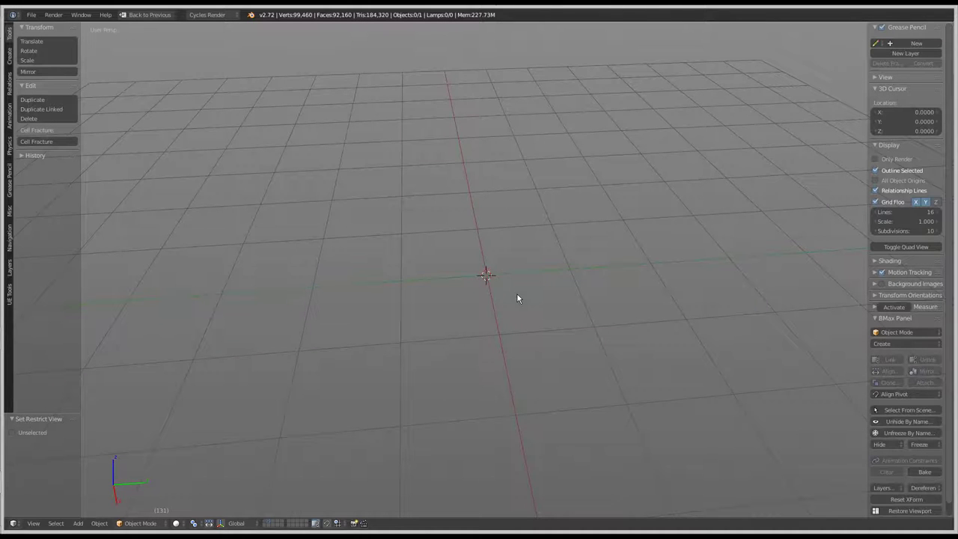
Add a 32-vertex cylinder at the scene centre and stretch it about 1.10 along Z
key(shift+a)
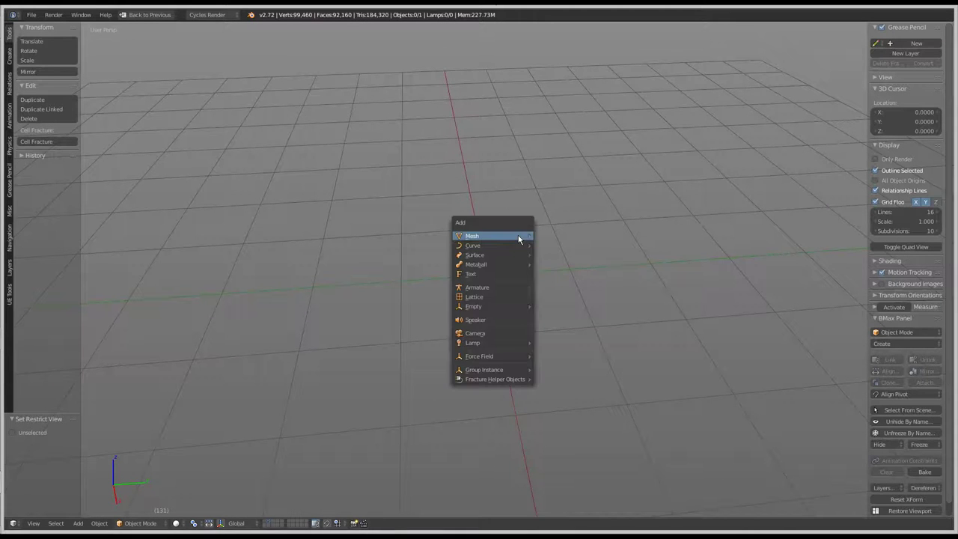
click(561, 284)
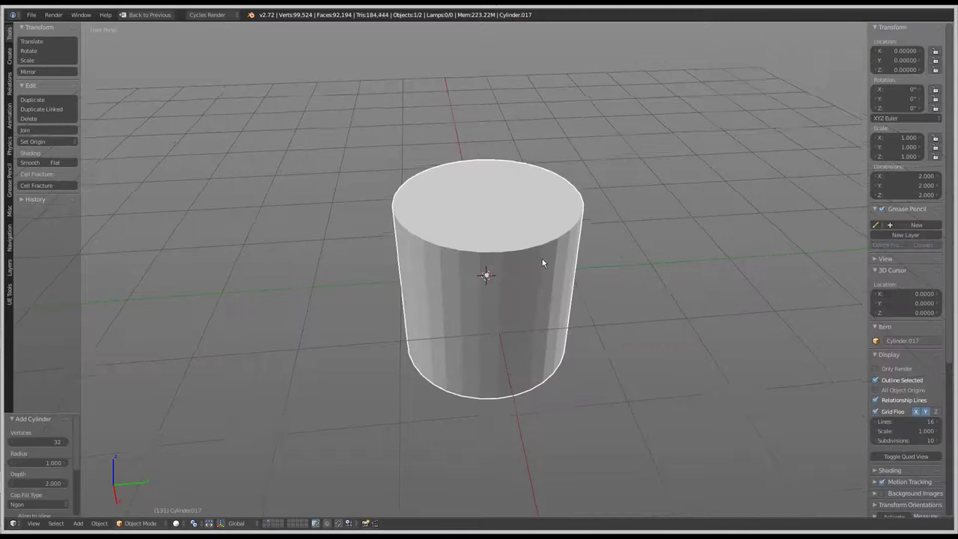
middle_drag(542, 269, 529, 234)
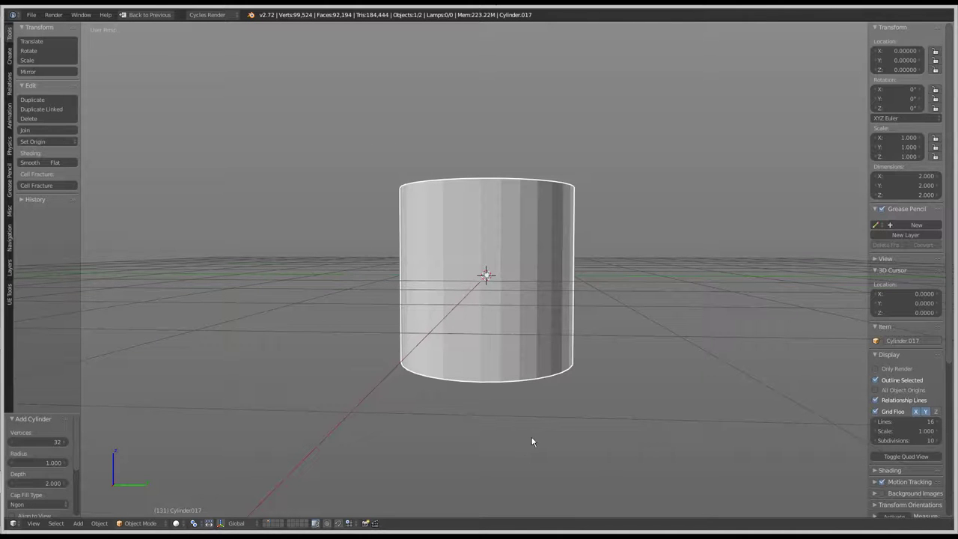
key(s)
key(z)
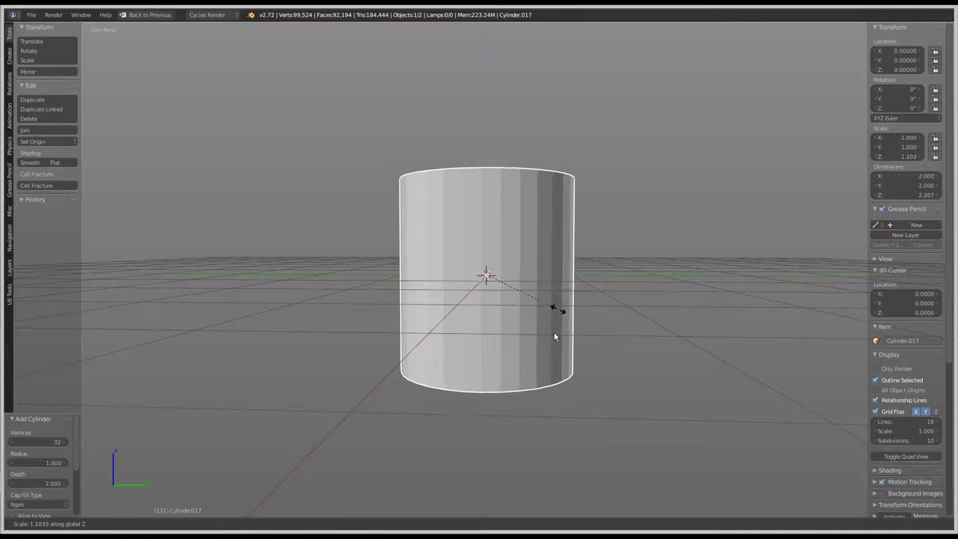
click(539, 404)
middle_drag(540, 404, 540, 387)
key(Tab)
Switch to face selection and delete the cylinder's top and bottom cap faces
right_click(513, 138)
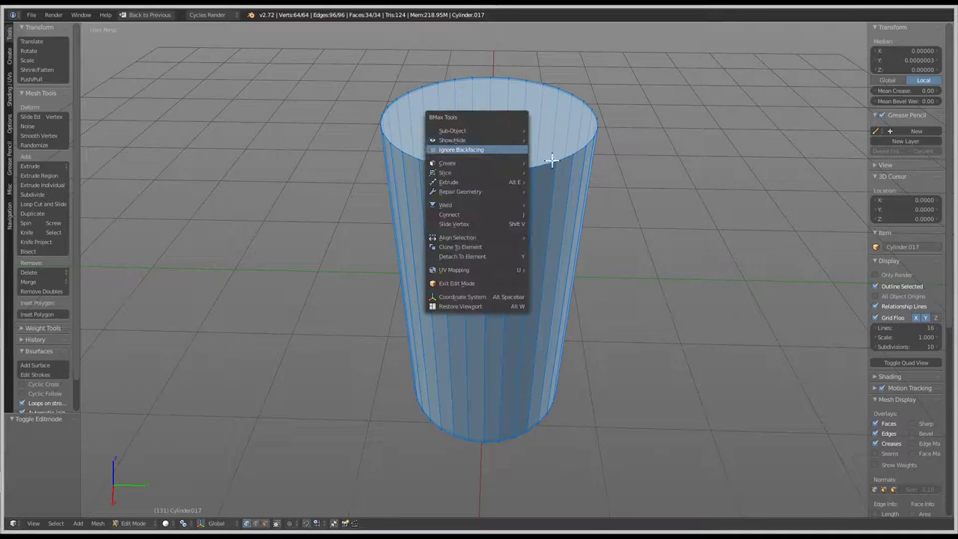
click(554, 150)
right_click(488, 140)
key(x)
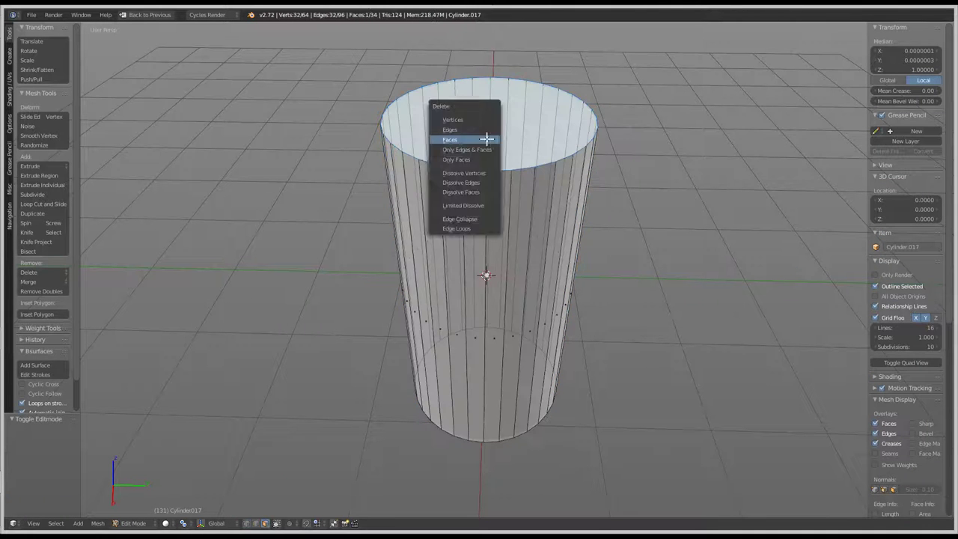
click(491, 139)
mouse_move(507, 380)
middle_down()
mouse_move(483, 374)
mouse_move(497, 238)
middle_up()
right_click(496, 238)
key(x)
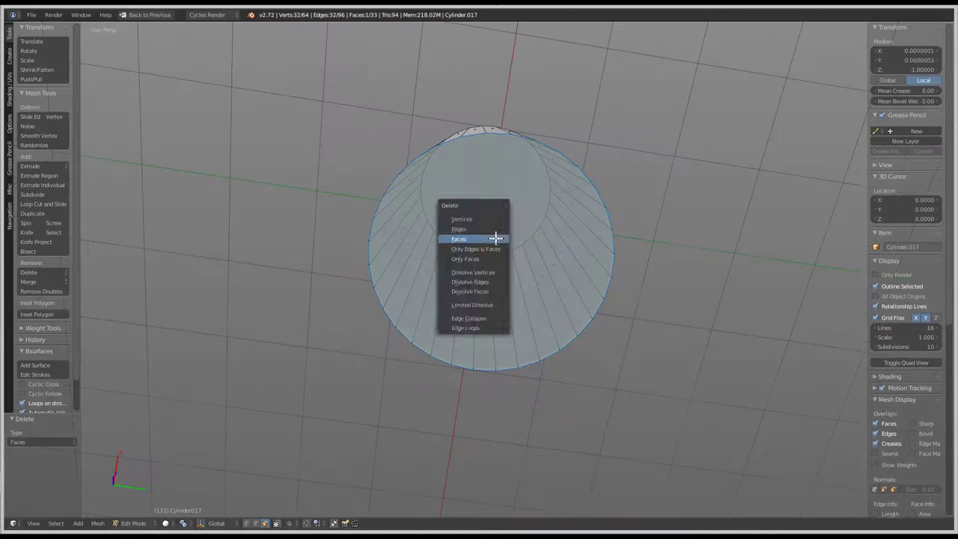
click(496, 237)
middle_drag(516, 206, 514, 317)
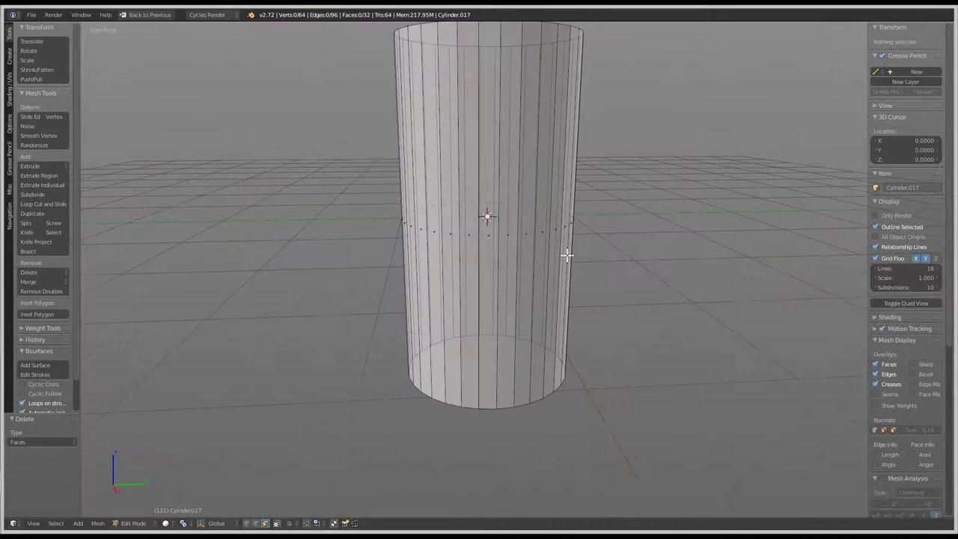
Set up a loop cut around the cylinder's side with 16 evenly spaced cuts
scroll(558, 262, up, 1)
scroll(532, 275, down, 1)
middle_drag(532, 276, 576, 293)
key(ctrl+r)
scroll(576, 293, up, 11)
scroll(576, 293, up, 1)
scroll(576, 293, up, 1)
scroll(576, 293, up, 1)
Commit the 16 horizontal edge loops and inspect the tube from several angles
click(575, 293)
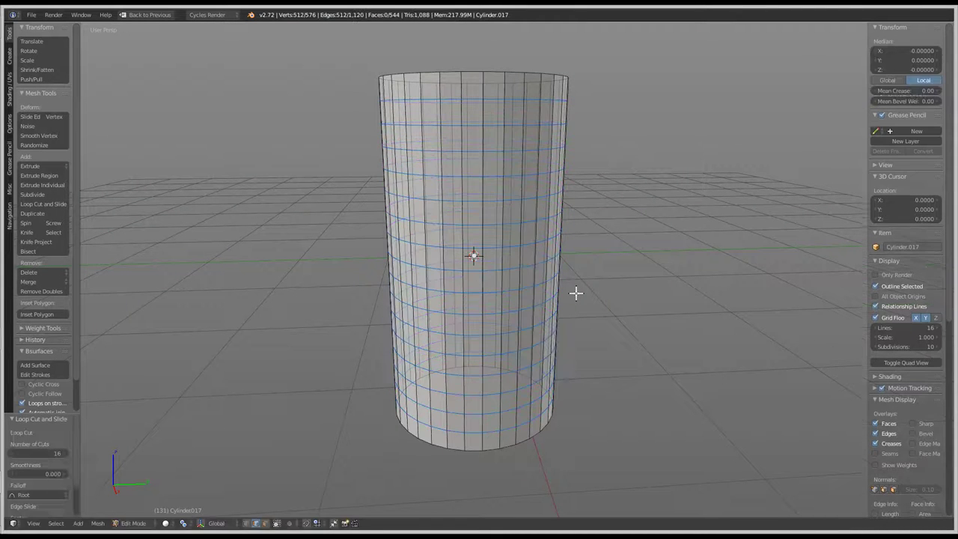
middle_drag(576, 293, 405, 268)
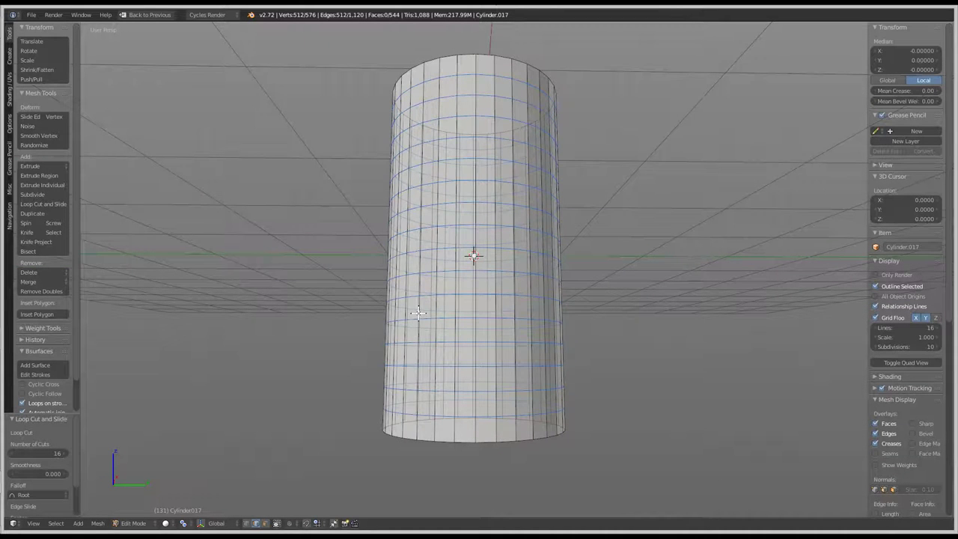
middle_drag(488, 342, 456, 293)
middle_drag(546, 421, 582, 392)
Select the whole mesh, scale it to 0.905 along Z, and return to object mode
key(a)
key(s)
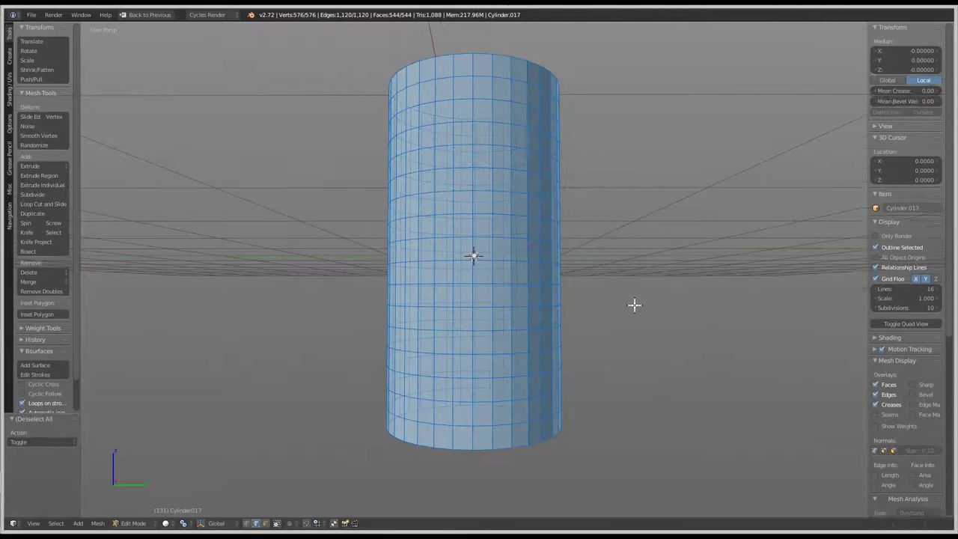
key(z)
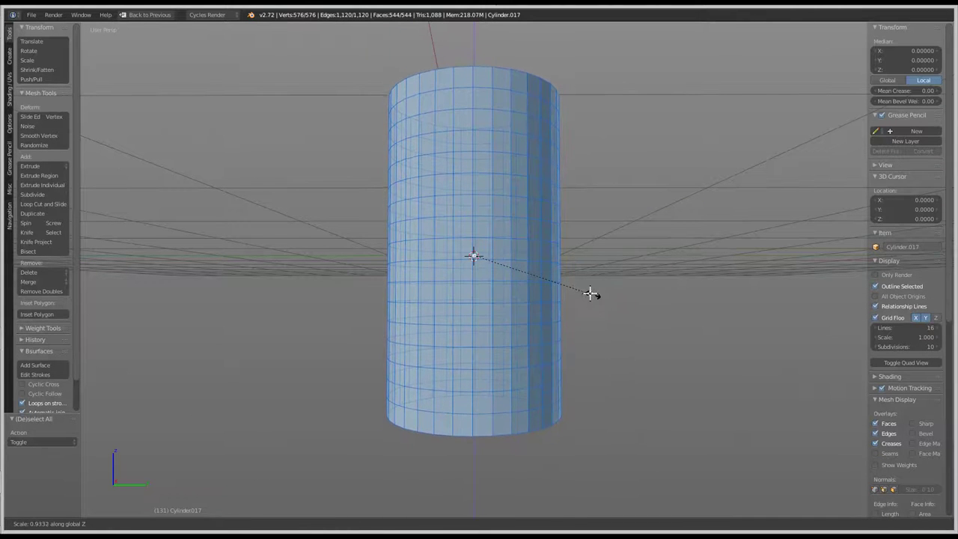
click(546, 280)
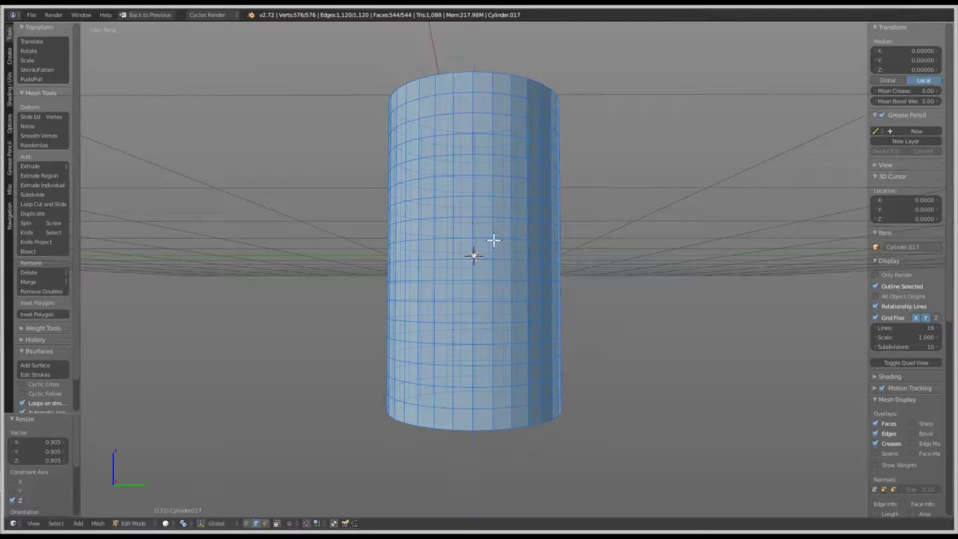
key(Tab)
key(space)
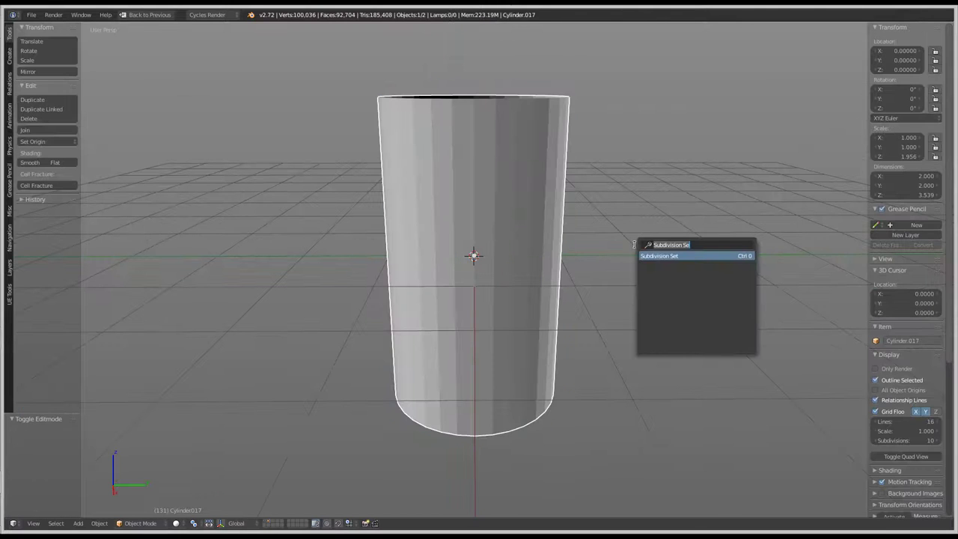
Apply a level-4 Subdivision Surface to the tube using Subdivision Set
key(Return)
key(ctrl+Up)
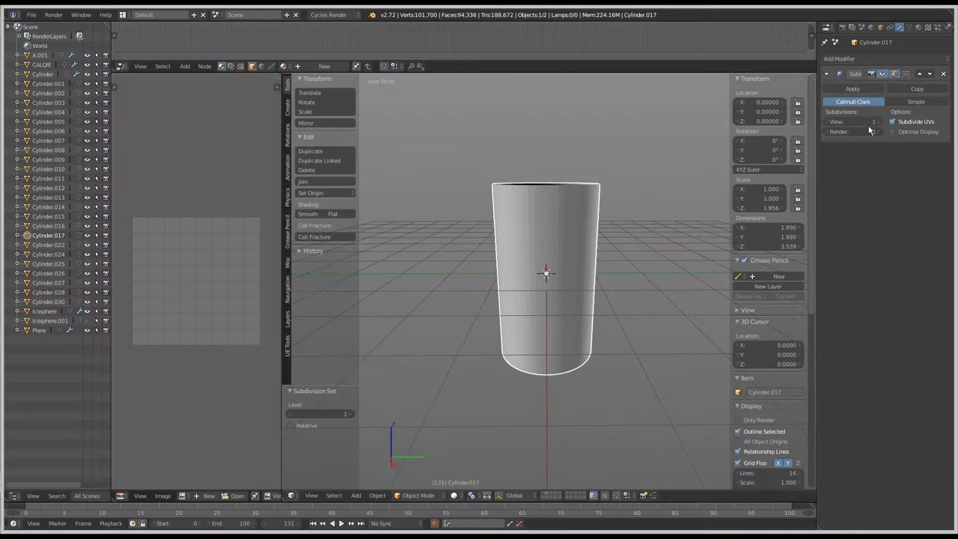
click(861, 122)
text(4)
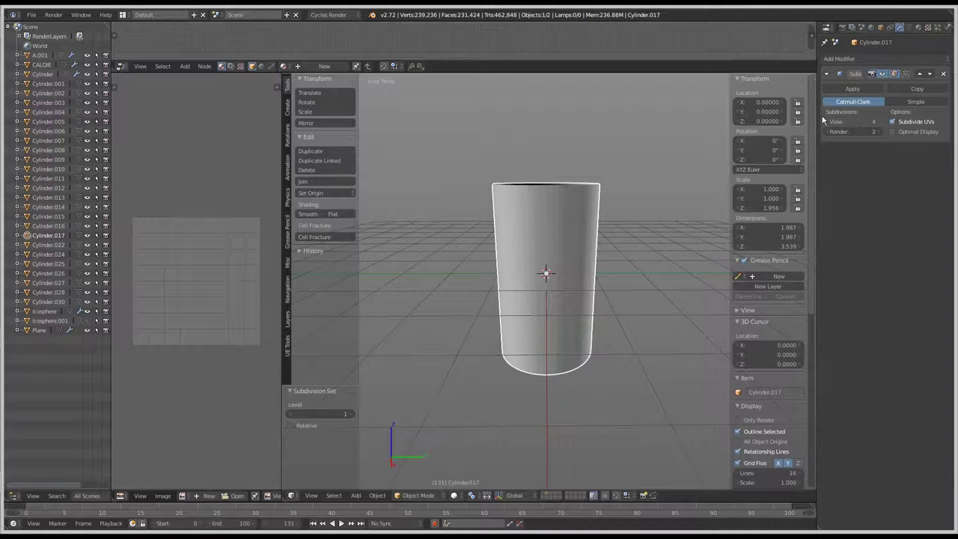
key(Return)
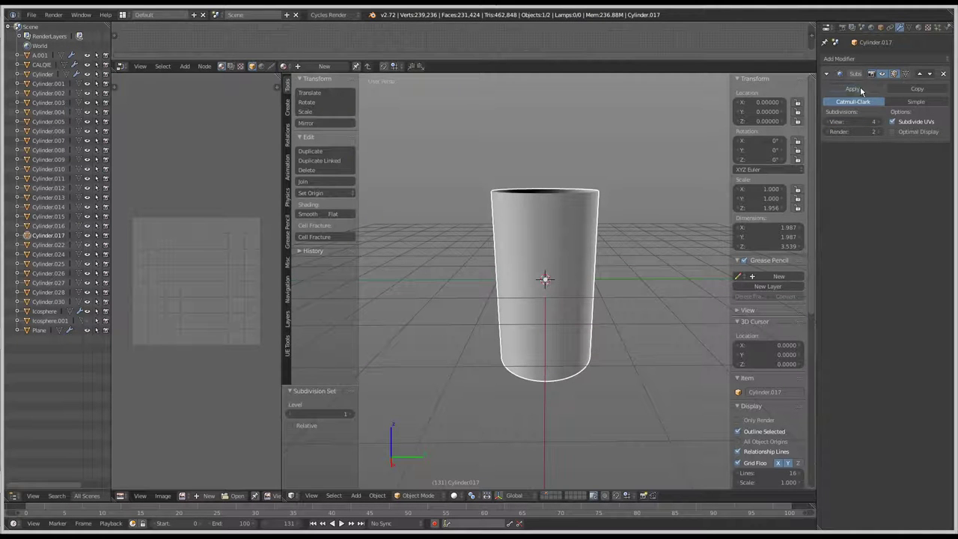
click(852, 88)
Enable Wire and Draw All Edges in the tube's object display settings
click(881, 29)
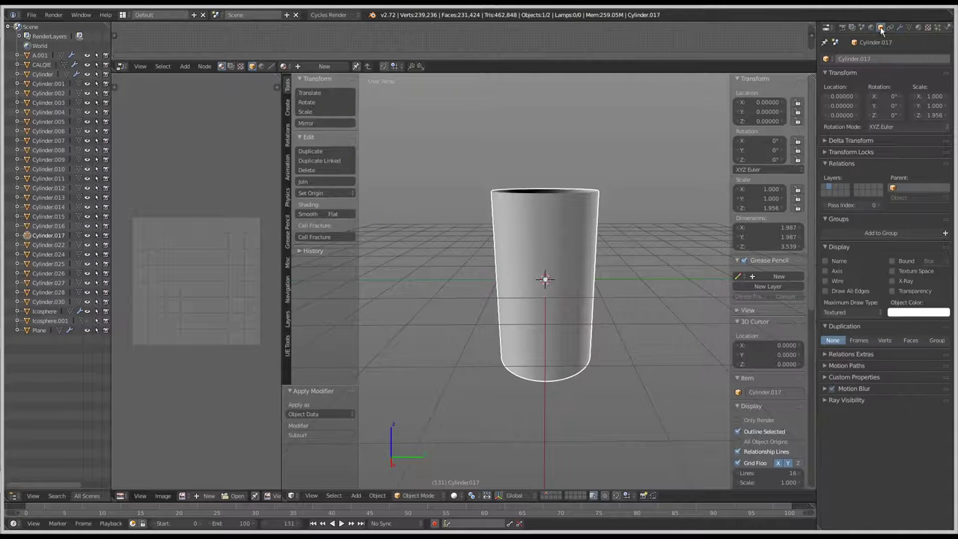
click(826, 290)
click(826, 281)
scroll(554, 333, up, 1)
scroll(554, 333, up, 2)
scroll(554, 334, up, 1)
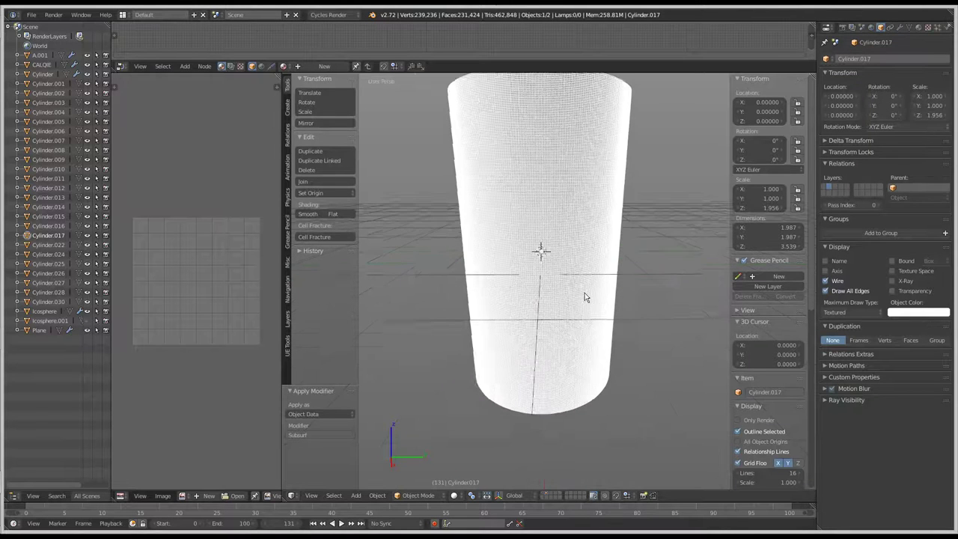
scroll(586, 295, up, 1)
scroll(594, 280, up, 1)
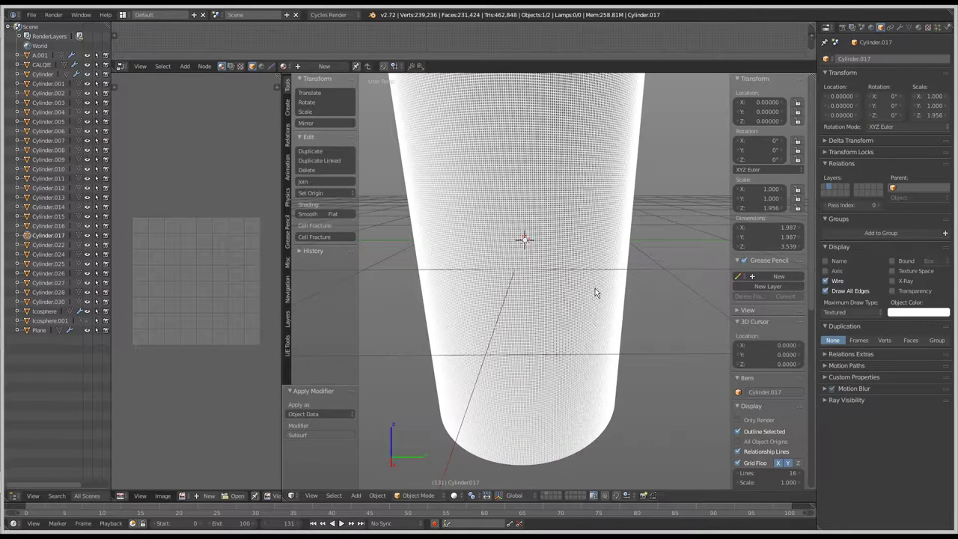
Add a Decimate modifier in Un-Subdivide mode with 1 iteration
click(898, 27)
click(866, 58)
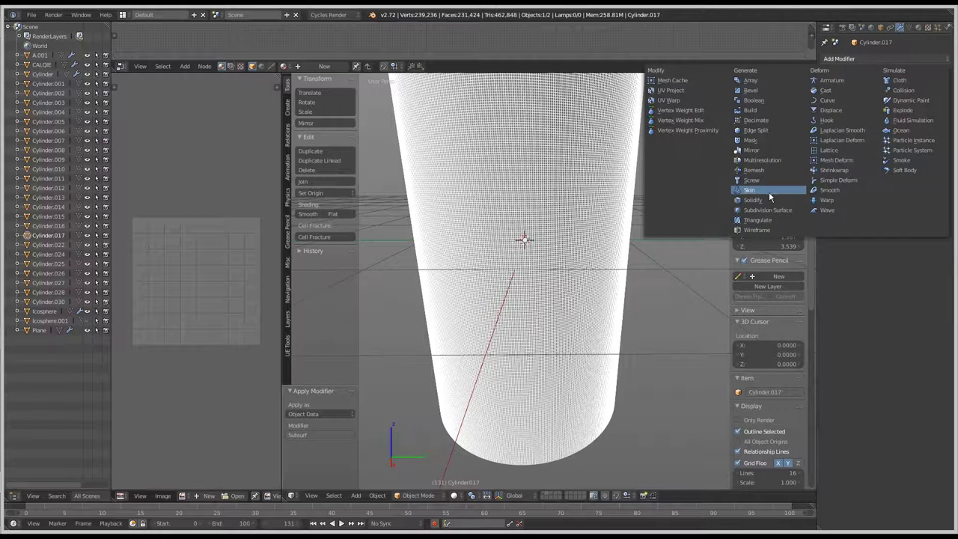
click(763, 119)
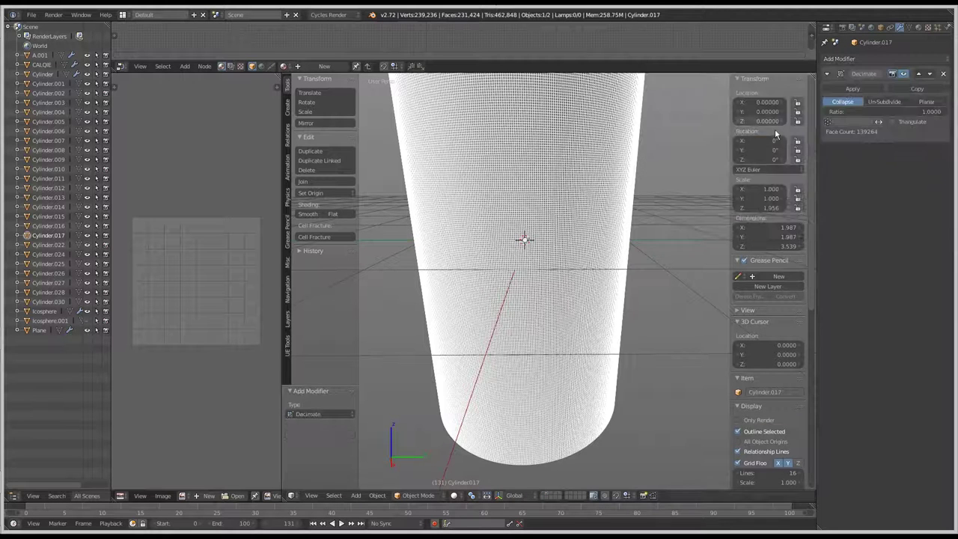
click(885, 102)
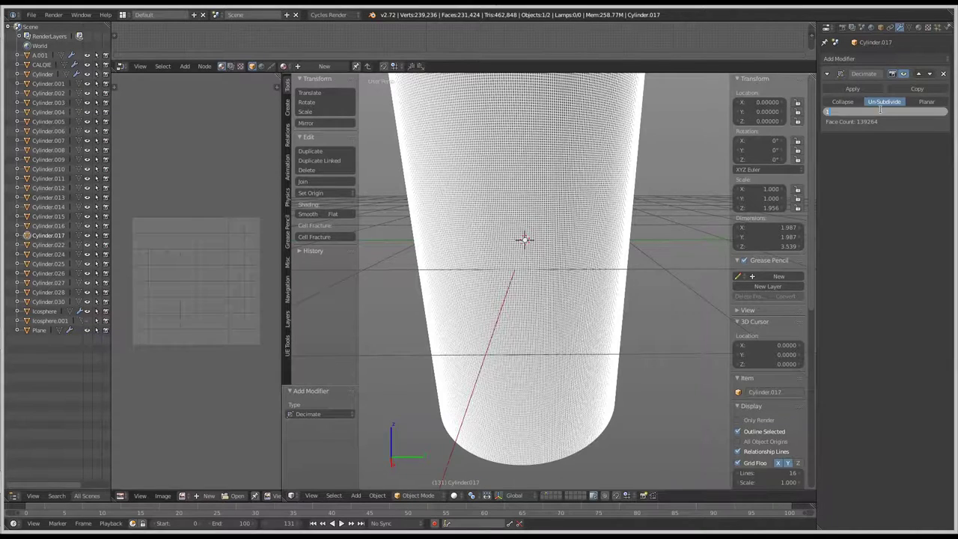
text(1)
key(Return)
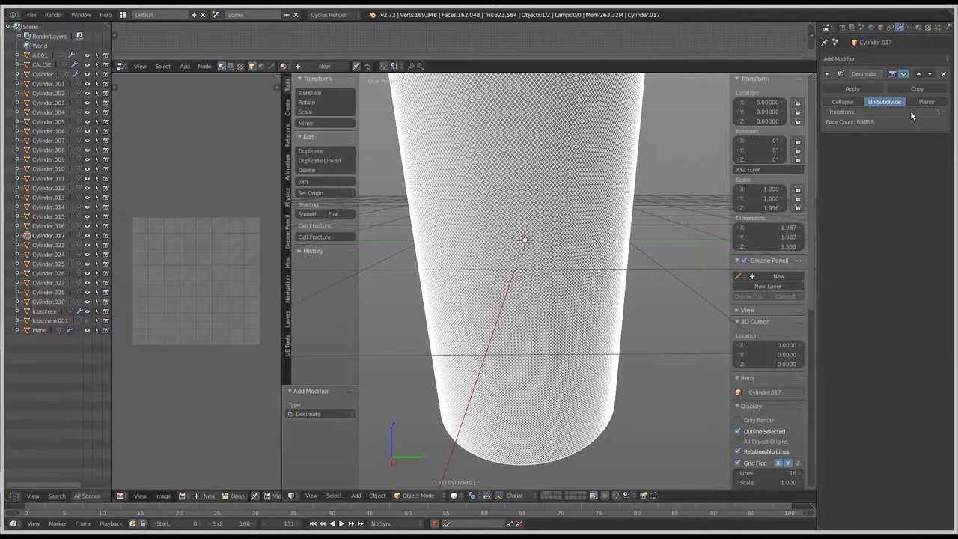
scroll(592, 421, up, 2)
scroll(569, 312, up, 2)
scroll(569, 301, up, 2)
mouse_move(569, 302)
middle_down()
mouse_move(560, 246)
mouse_move(554, 321)
mouse_move(510, 440)
middle_up()
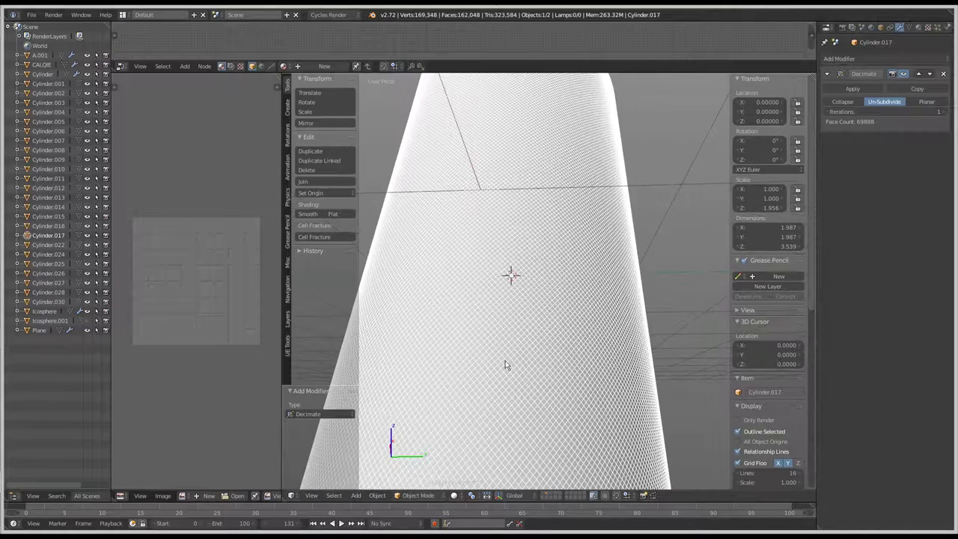
Raise the Un-Subdivide iterations to 7 and apply it, giving a 1120-face diamond lattice
click(941, 112)
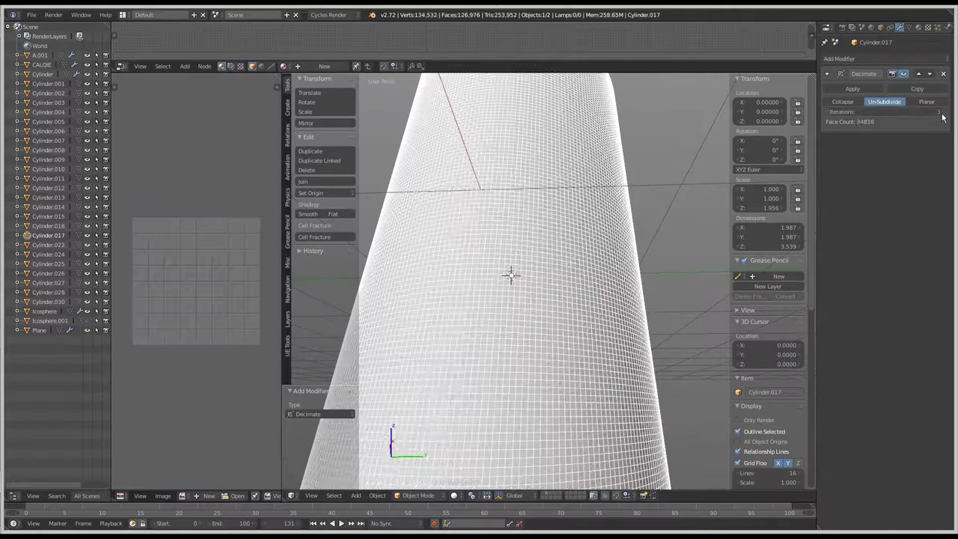
click(942, 113)
click(942, 113)
click(942, 112)
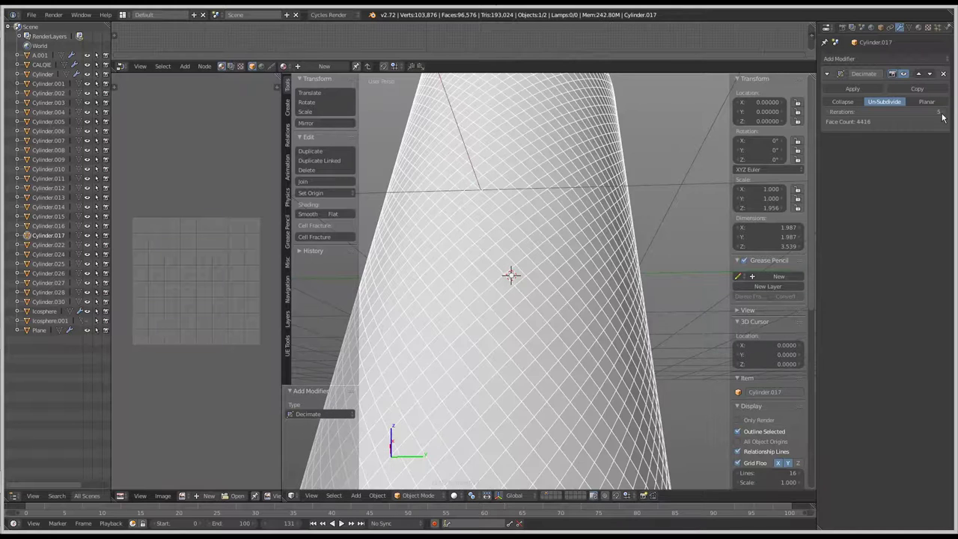
click(942, 112)
click(942, 112)
click(942, 112)
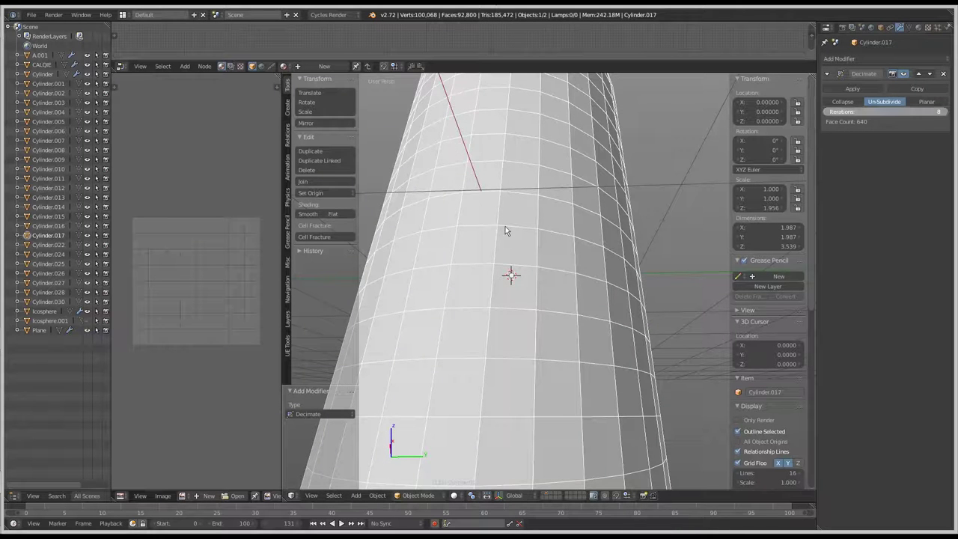
key(ctrl+z)
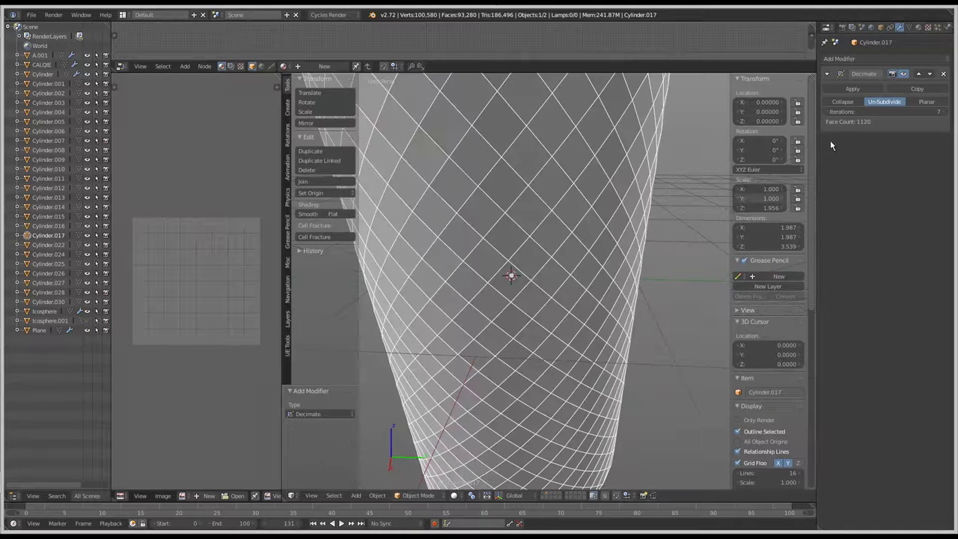
click(834, 91)
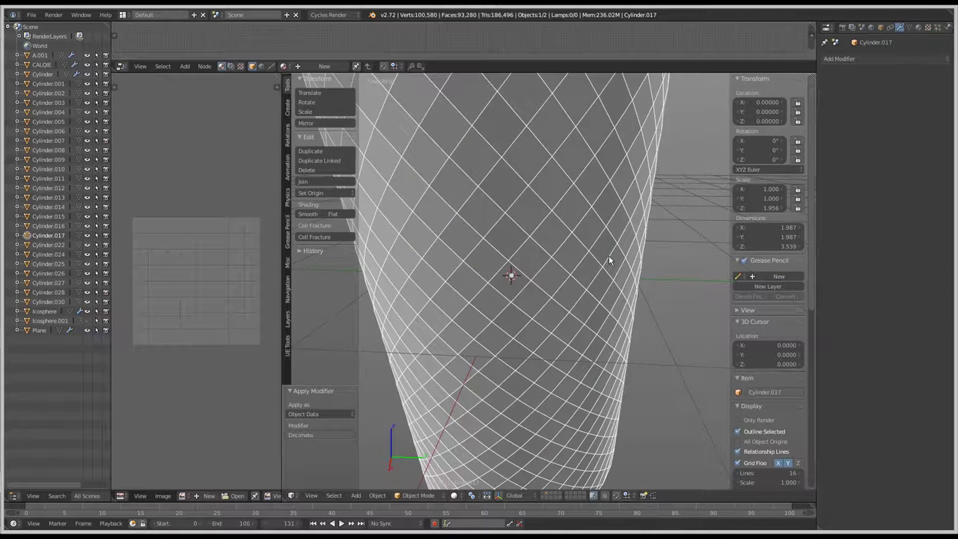
middle_drag(574, 270, 573, 242)
key(ctrl+Up)
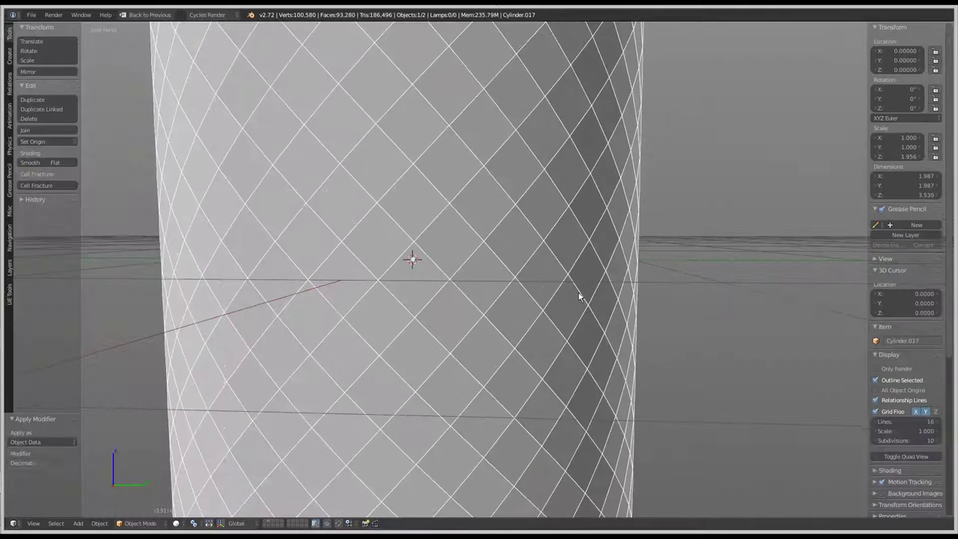
mouse_move(547, 317)
middle_down()
mouse_move(534, 338)
mouse_move(528, 267)
mouse_move(542, 255)
middle_up()
key(KP_Decimal)
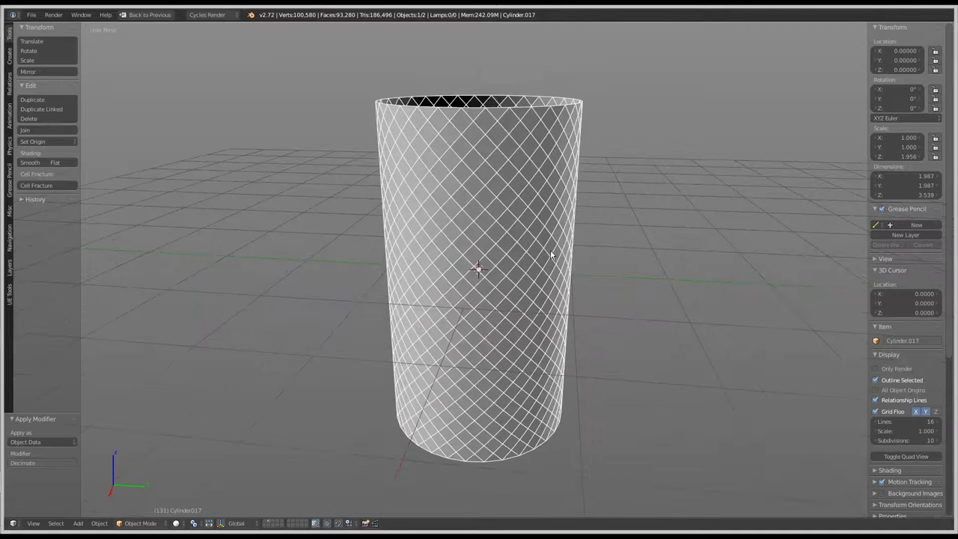
mouse_move(485, 282)
middle_down()
mouse_move(484, 231)
mouse_move(471, 274)
mouse_move(462, 210)
mouse_move(449, 300)
mouse_move(472, 258)
mouse_move(433, 344)
mouse_move(433, 326)
middle_up()
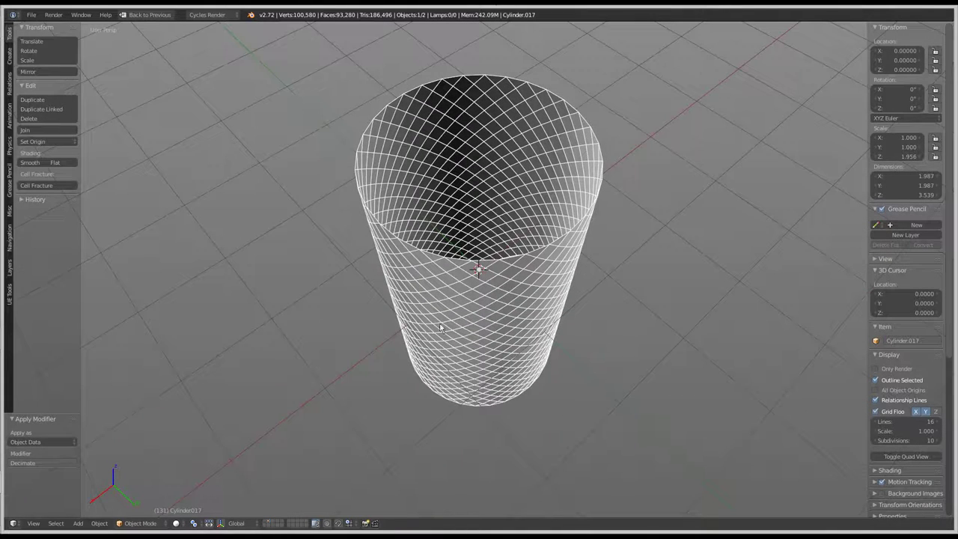
middle_drag(522, 320, 627, 290)
middle_drag(575, 307, 563, 284)
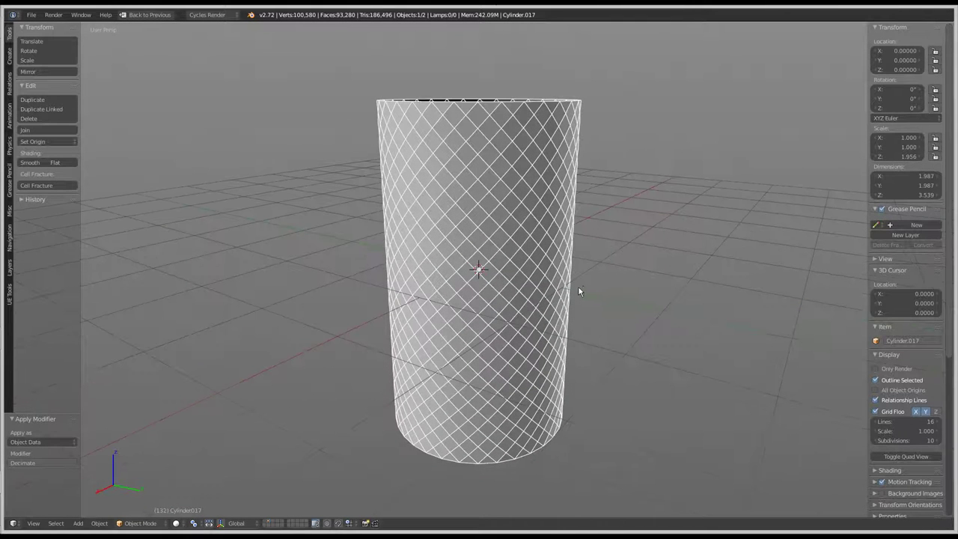